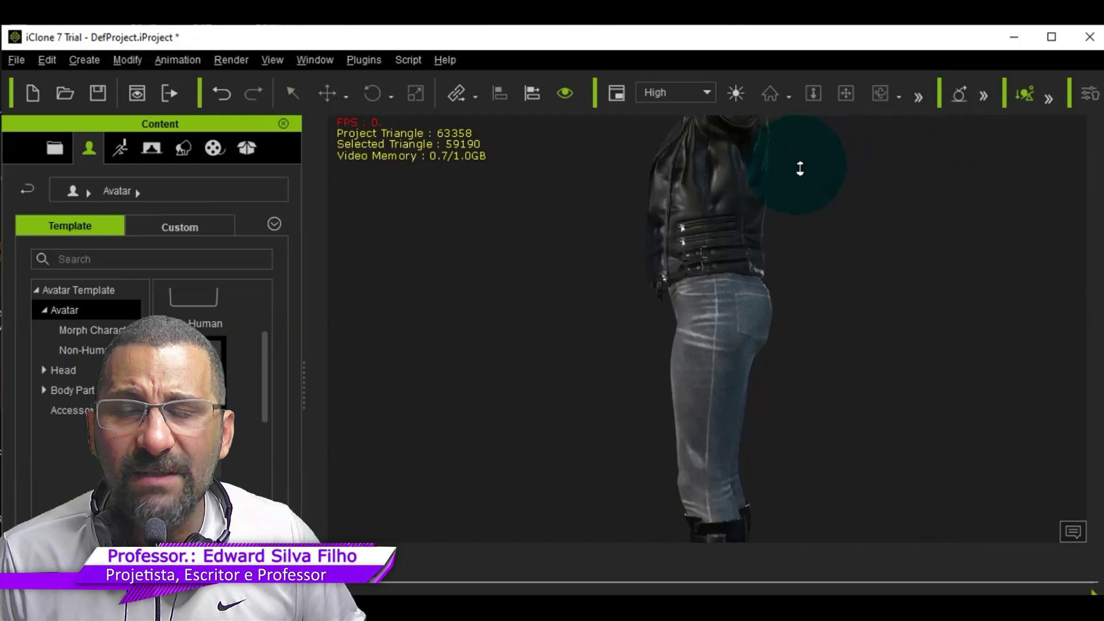
# Return the camera to the home view and show the whole avatar from the front.
pyautogui.scroll(-3, 794, 173)
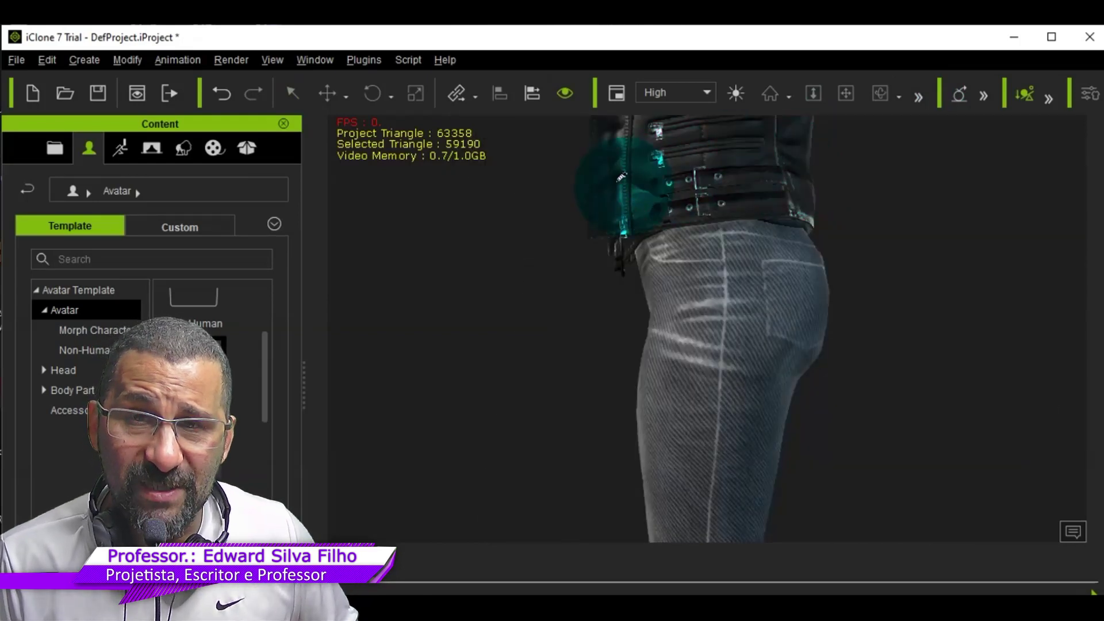
pyautogui.press('Home')
pyautogui.scroll(1, 679, 187)
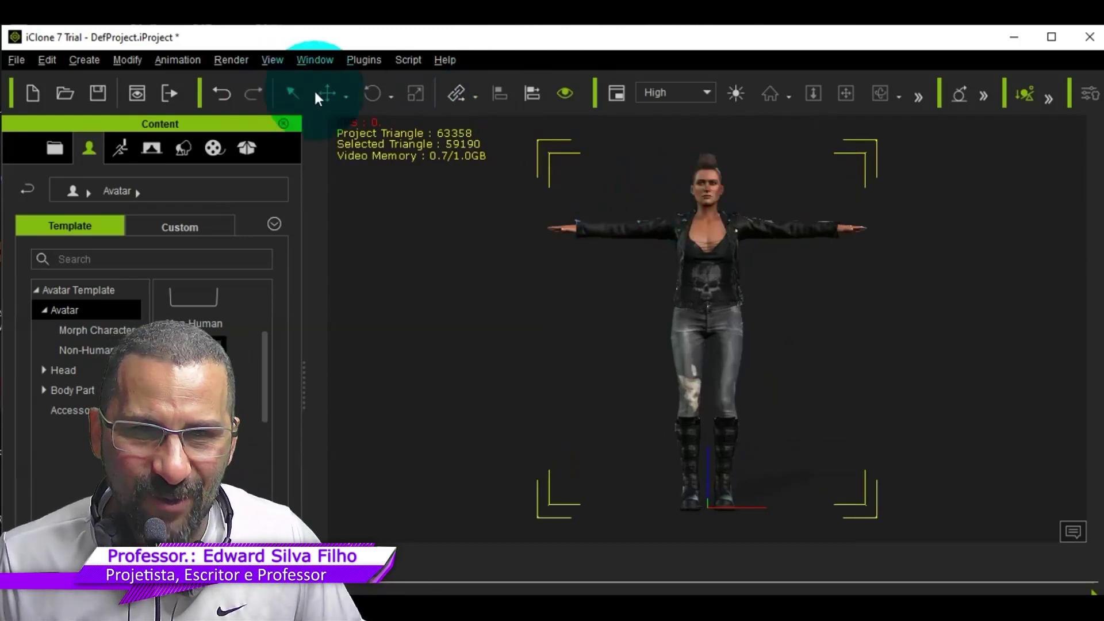
pyautogui.click(294, 92)
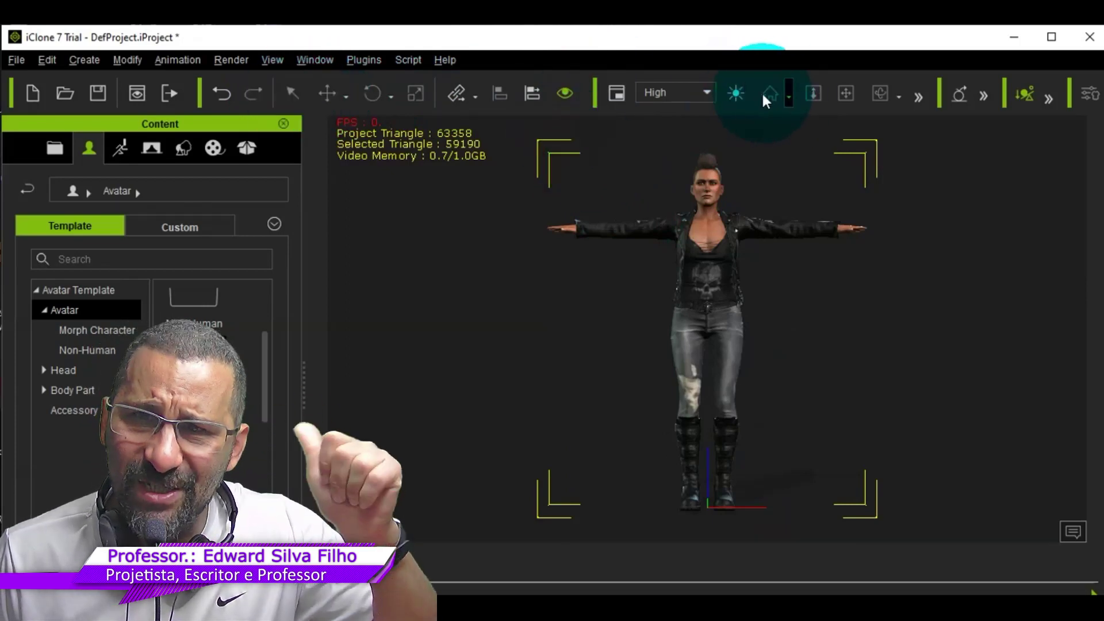
pyautogui.click(814, 94)
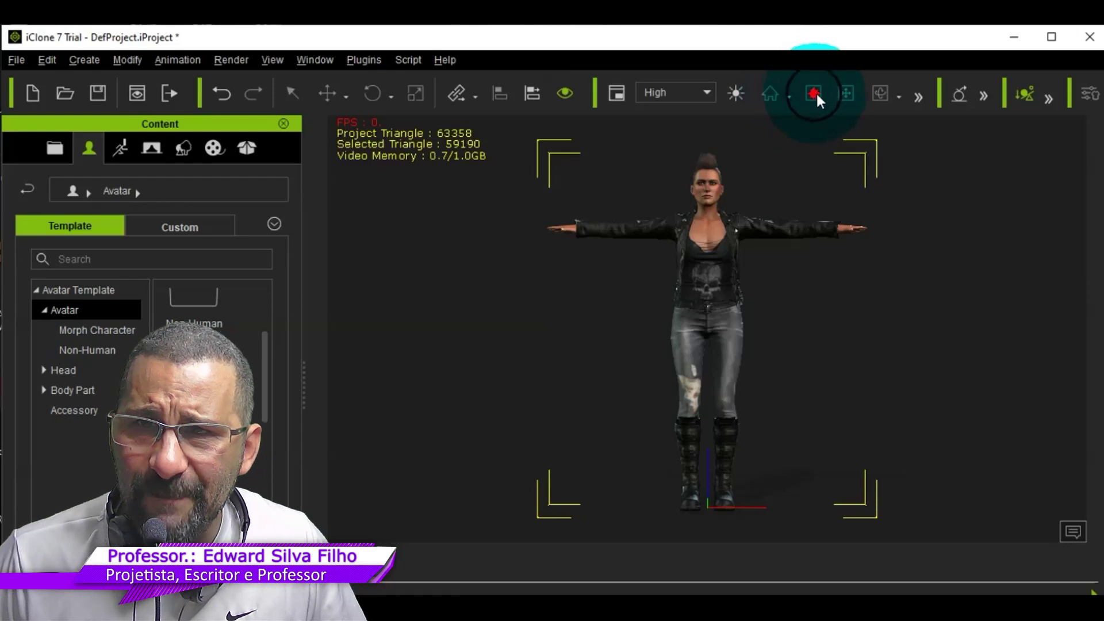
pyautogui.click(881, 93)
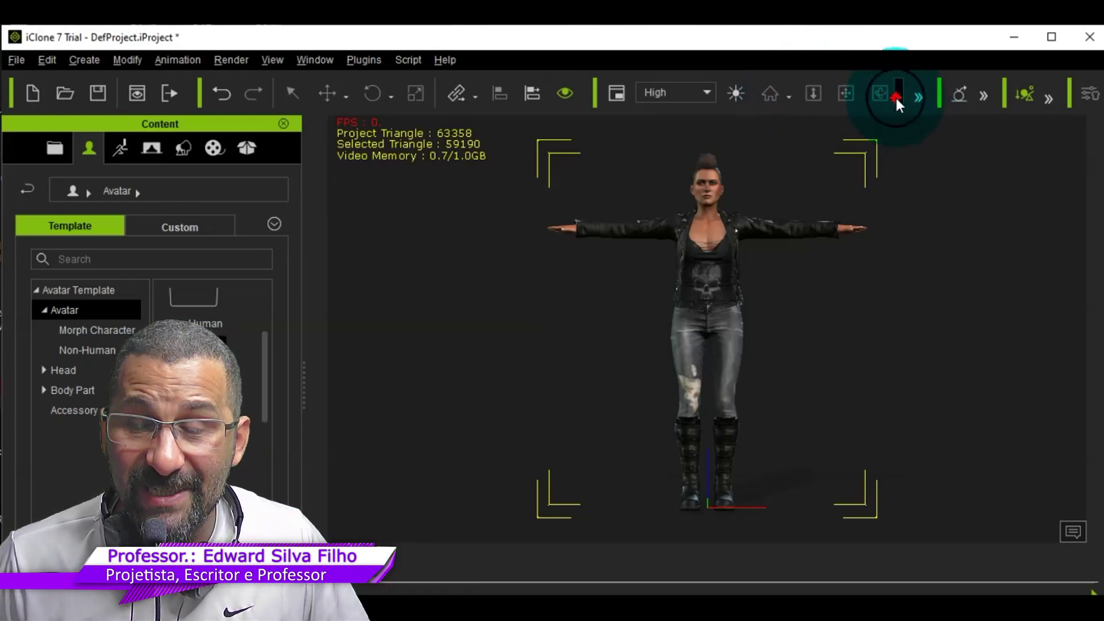
pyautogui.click(879, 85)
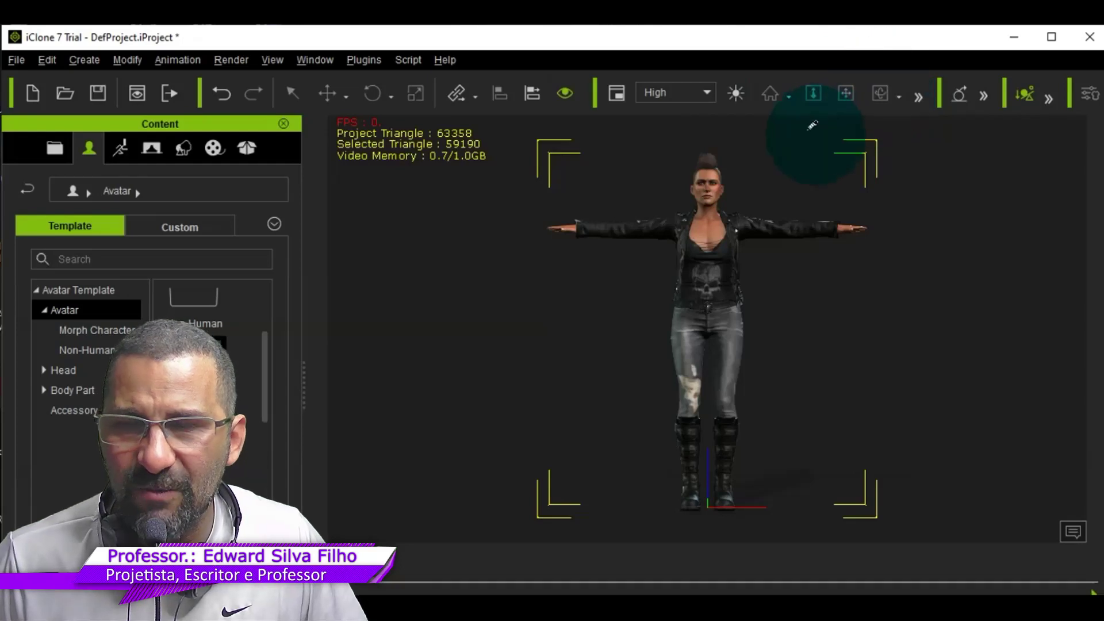
pyautogui.scroll(-2, 449, 121)
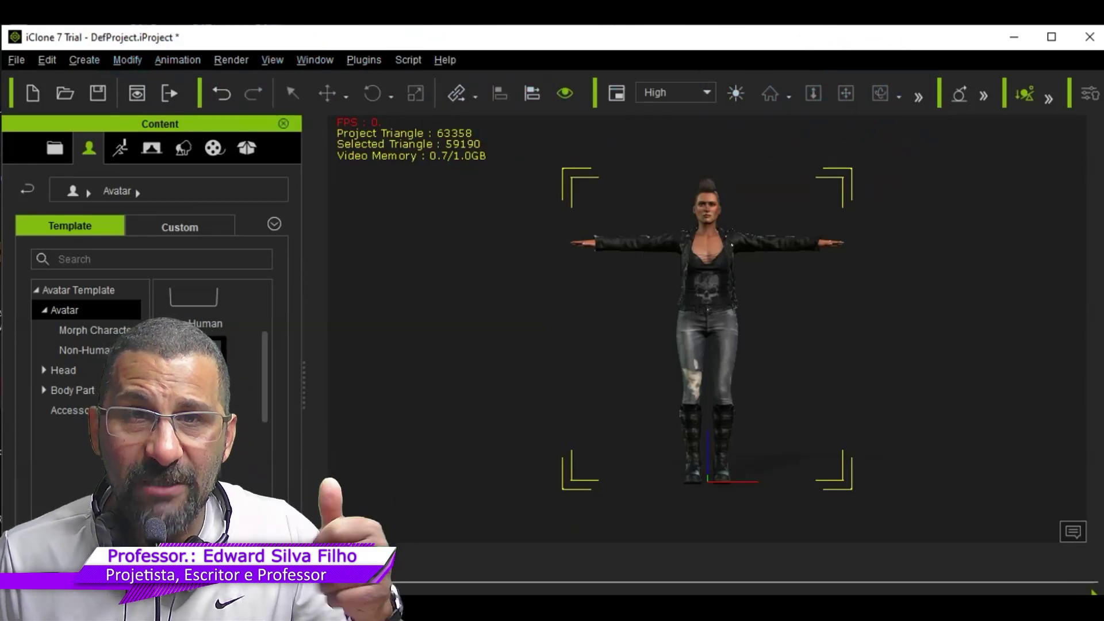
# Orbit around the avatar to an angled view and zoom in on the skull shirt and jeans.
pyautogui.moveTo(716, 261); pyautogui.dragTo(612, 615)
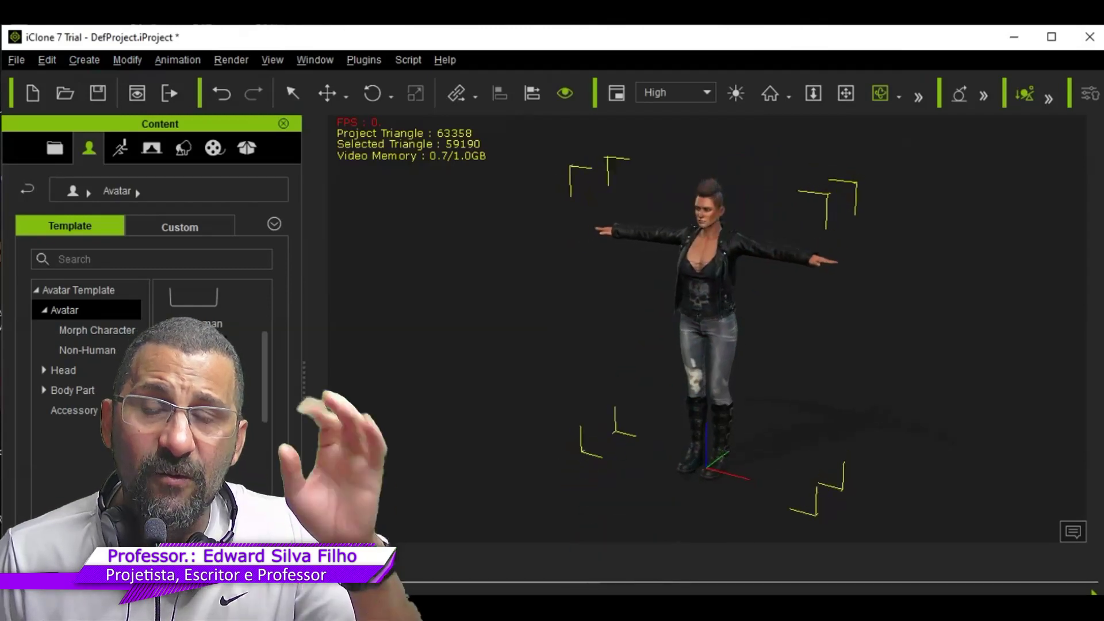
pyautogui.scroll(6, 727, 232)
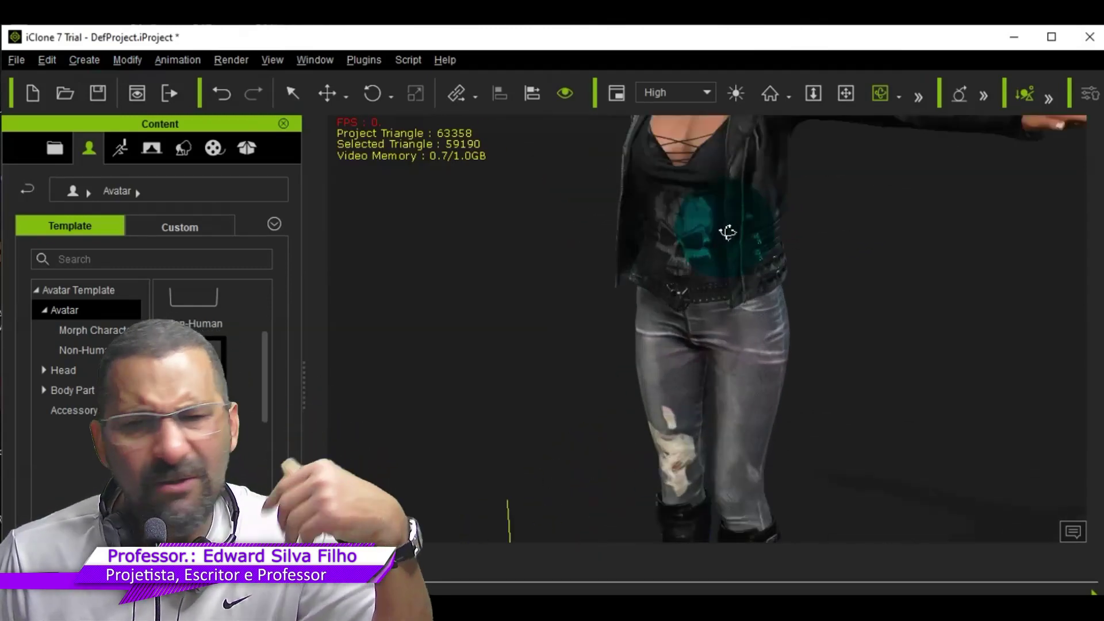
pyautogui.scroll(2, 731, 226)
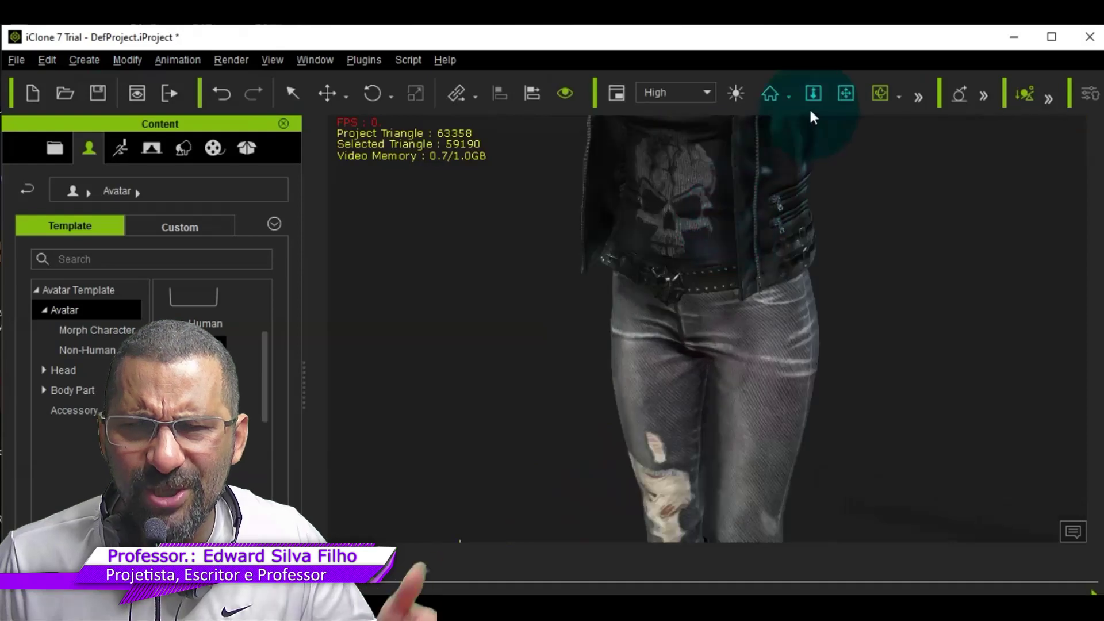
# Pan the camera up and zoom to frame the avatar's head and upper body at close range.
pyautogui.click(847, 92)
pyautogui.moveTo(826, 160); pyautogui.dragTo(828, 506)
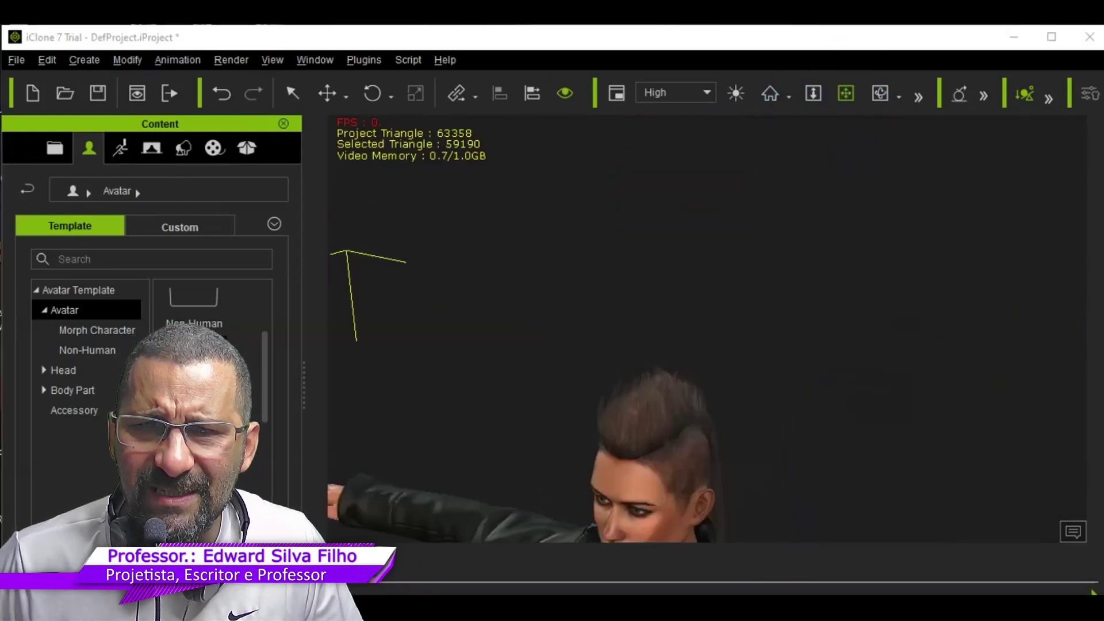
pyautogui.click(789, 402)
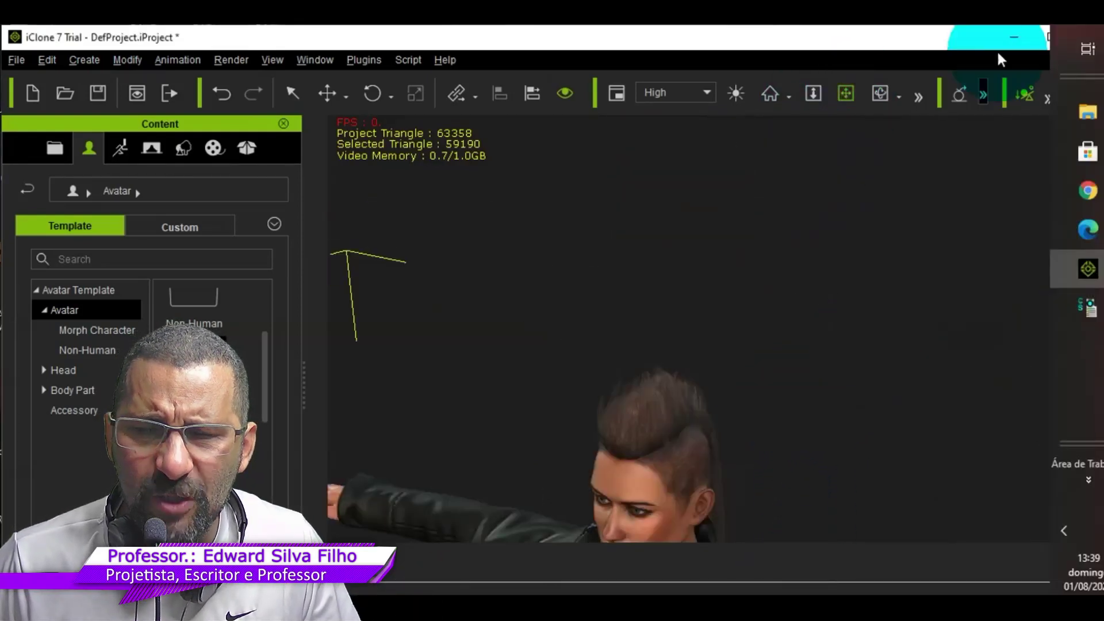
pyautogui.moveTo(852, 276); pyautogui.dragTo(903, 111)
pyautogui.scroll(5, 864, 202)
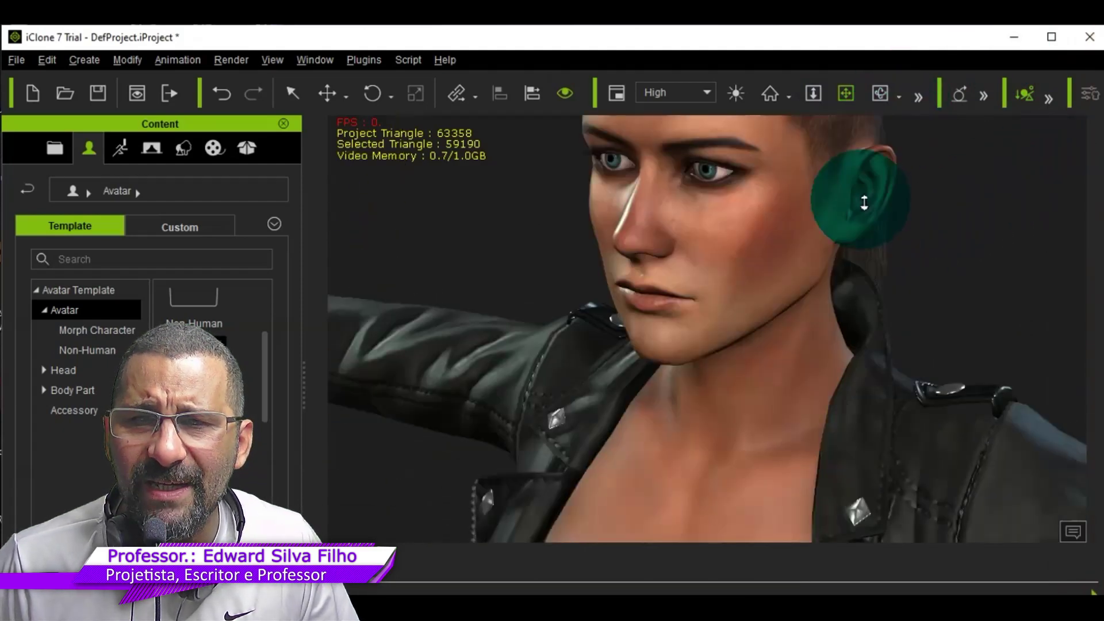
pyautogui.scroll(1, 864, 203)
pyautogui.scroll(-1, 864, 202)
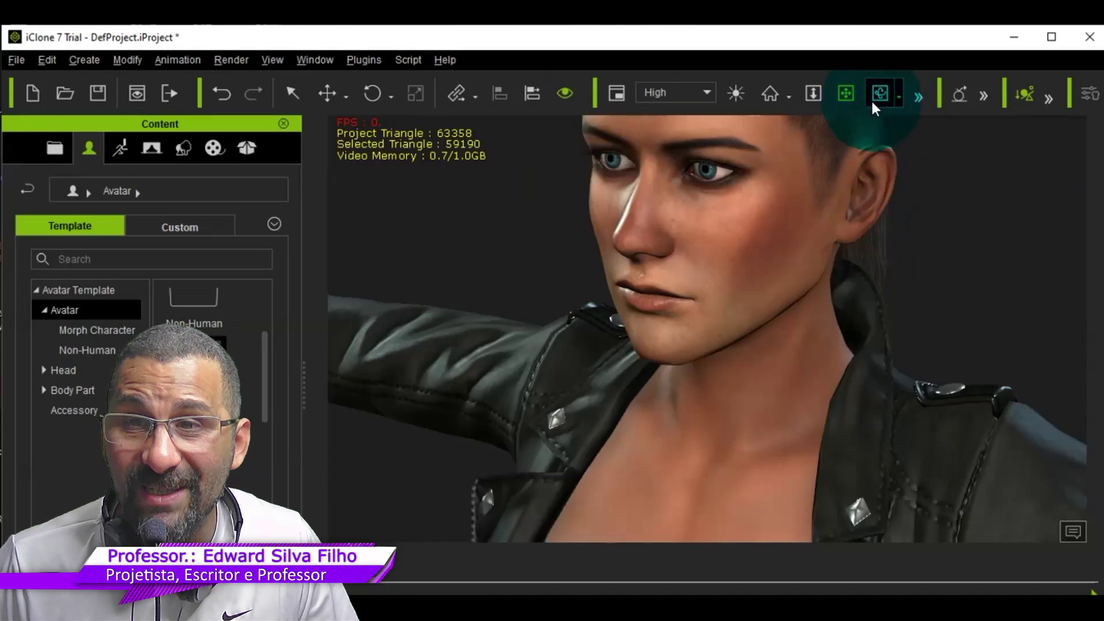
pyautogui.moveTo(873, 108); pyautogui.dragTo(857, 219)
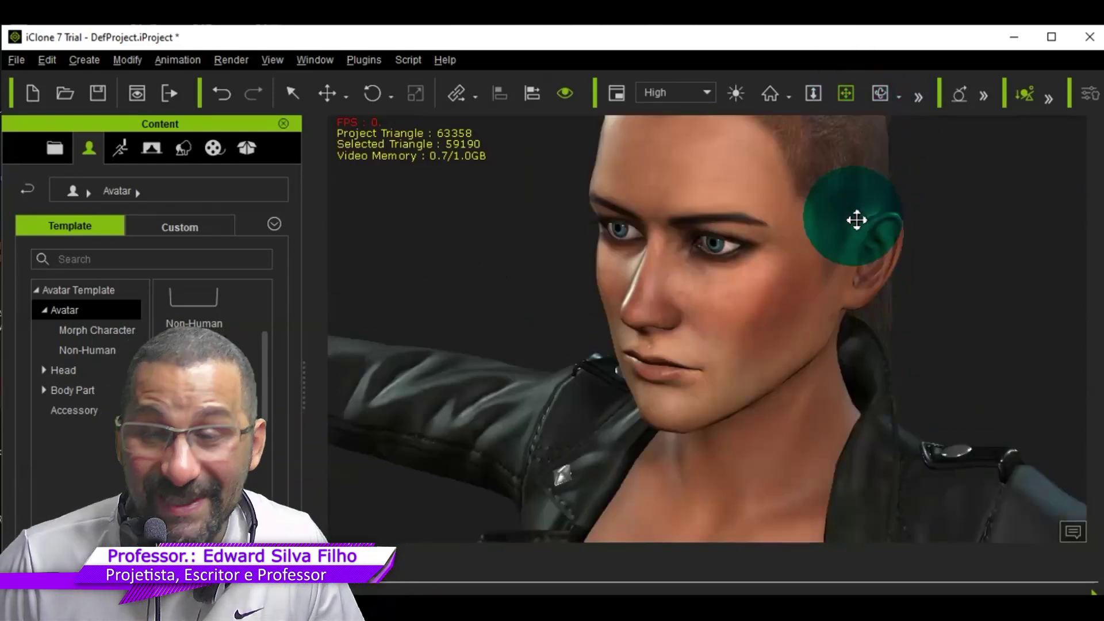
pyautogui.scroll(-2, 857, 220)
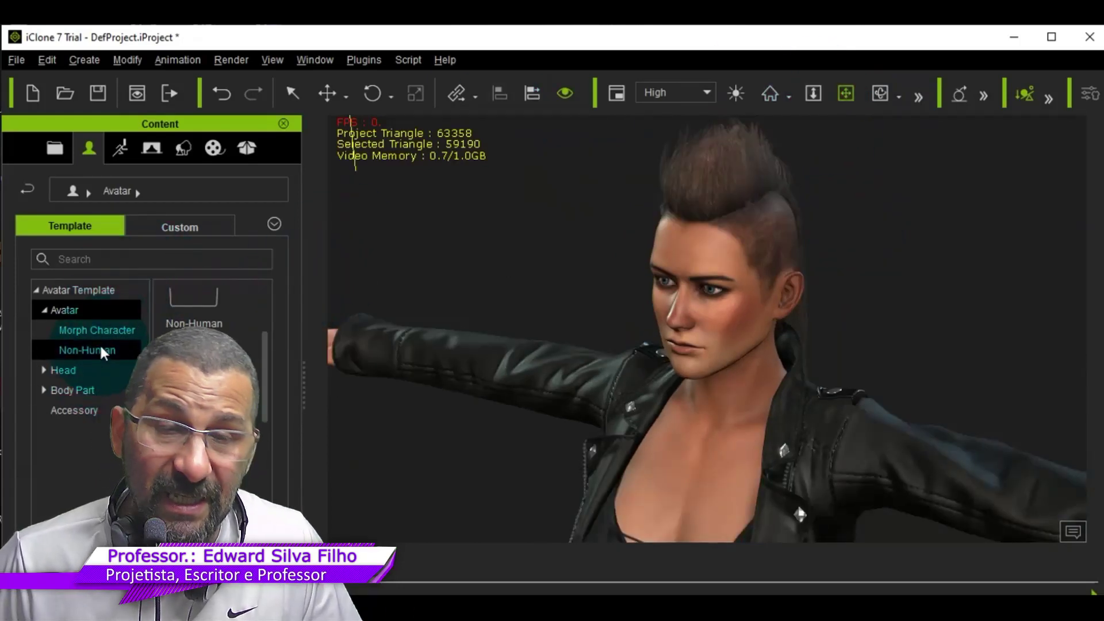
# Look at the Morph Character avatar templates and switch the content library to the animation templates.
pyautogui.click(102, 329)
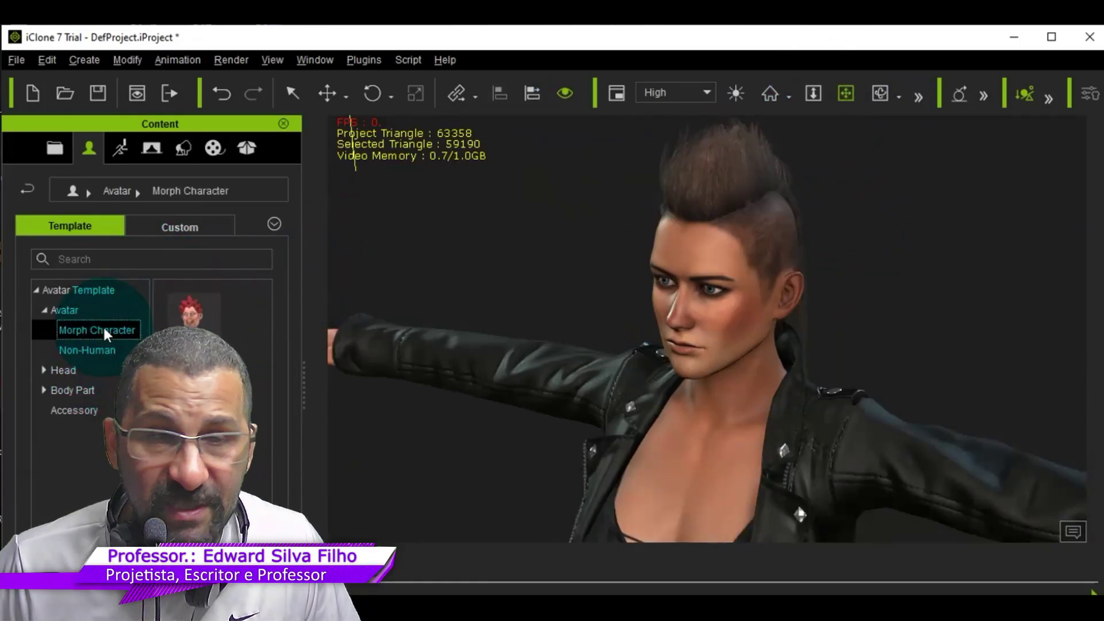
pyautogui.click(102, 310)
pyautogui.click(118, 149)
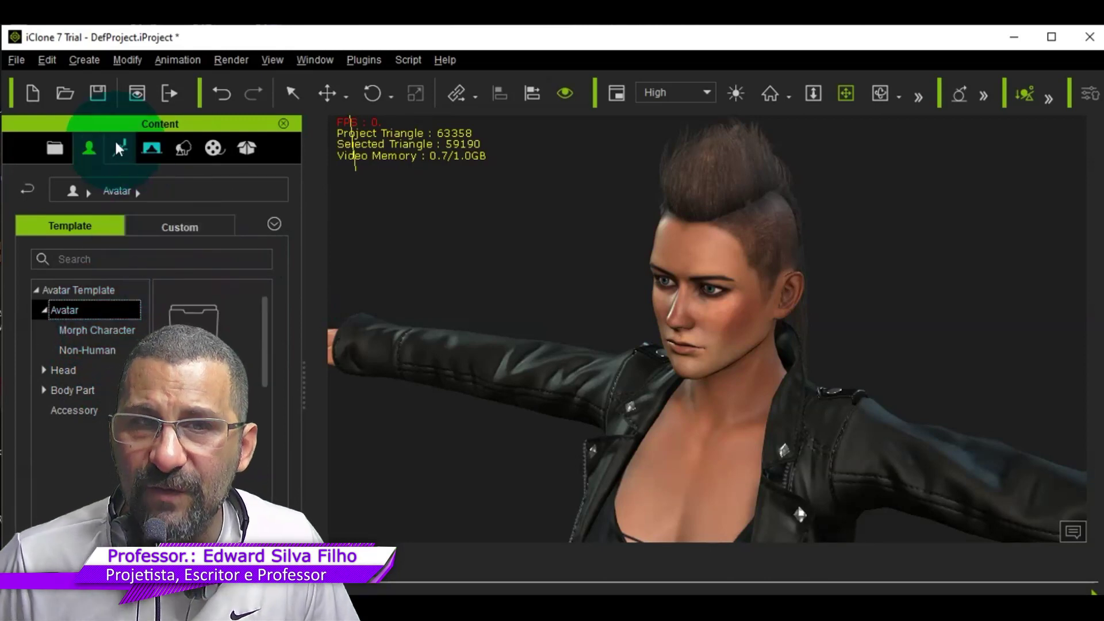
pyautogui.click(117, 143)
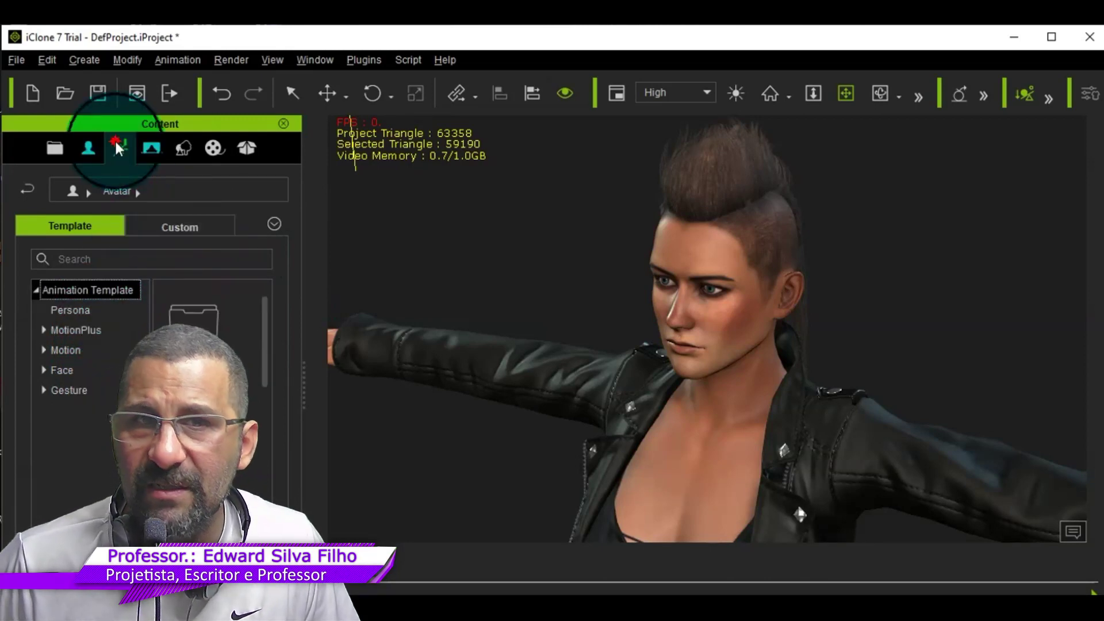
# Browse the MotionPlus Female and Persona animation templates.
pyautogui.click(53, 330)
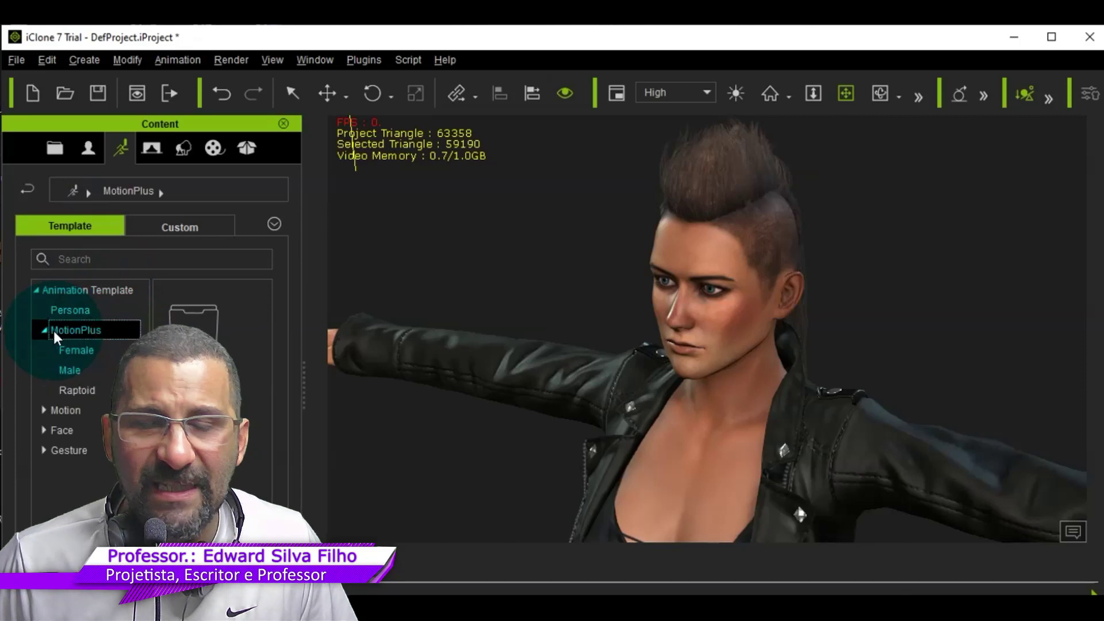
pyautogui.click(70, 348)
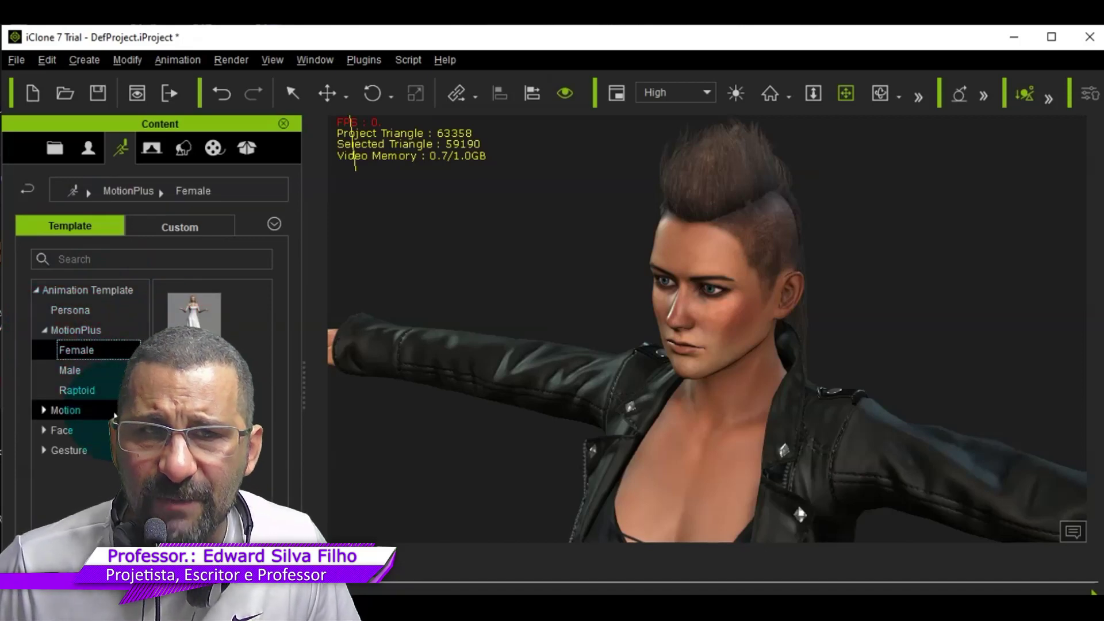
pyautogui.click(68, 313)
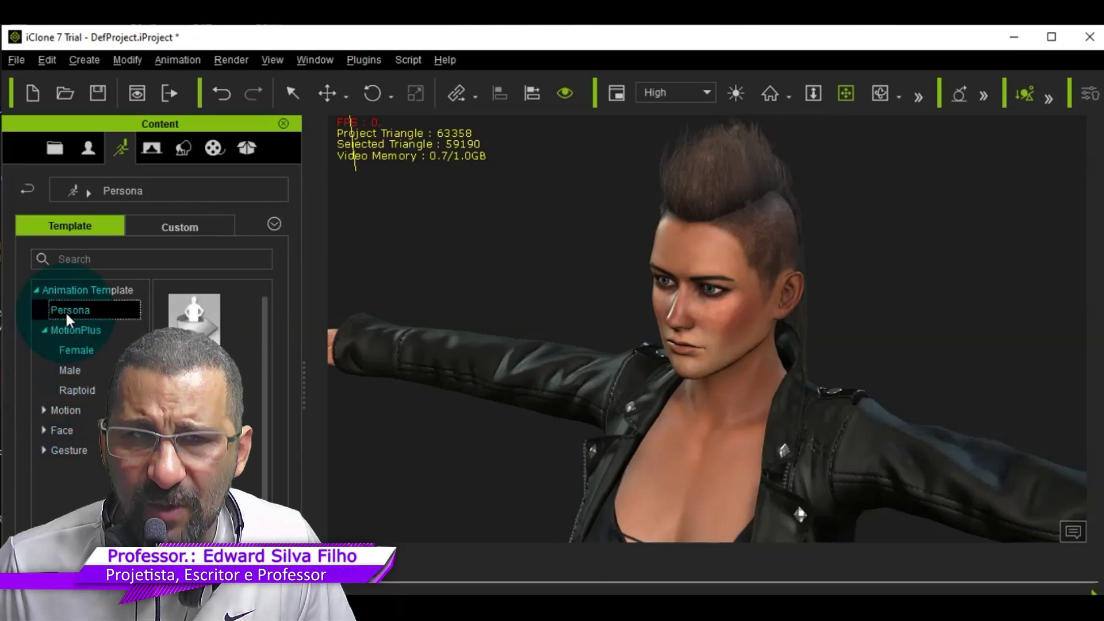
pyautogui.scroll(-2, 194, 315)
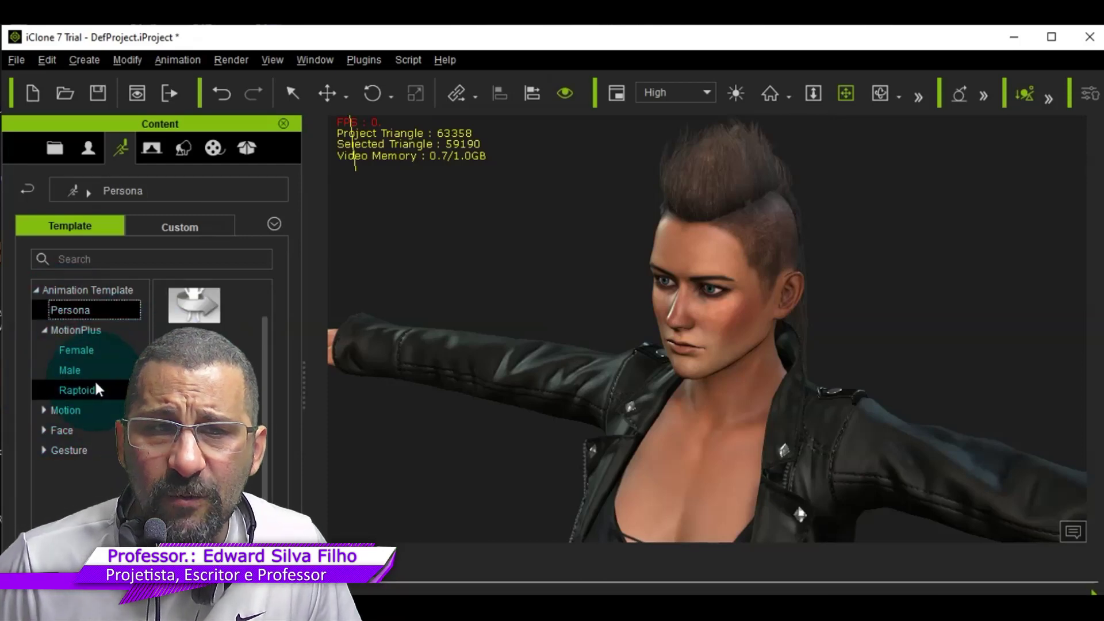
# Browse the Motion templates in the 00_Pose folder and the 1.Idle folder of 01_iClone7 Motion.
pyautogui.click(51, 409)
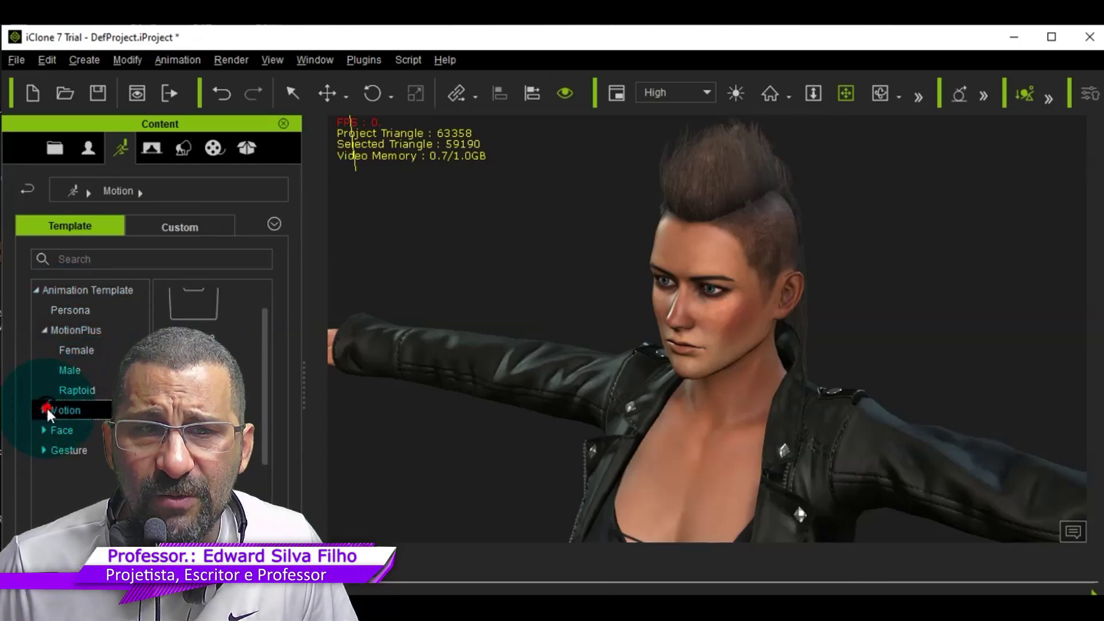
pyautogui.click(45, 408)
pyautogui.click(68, 429)
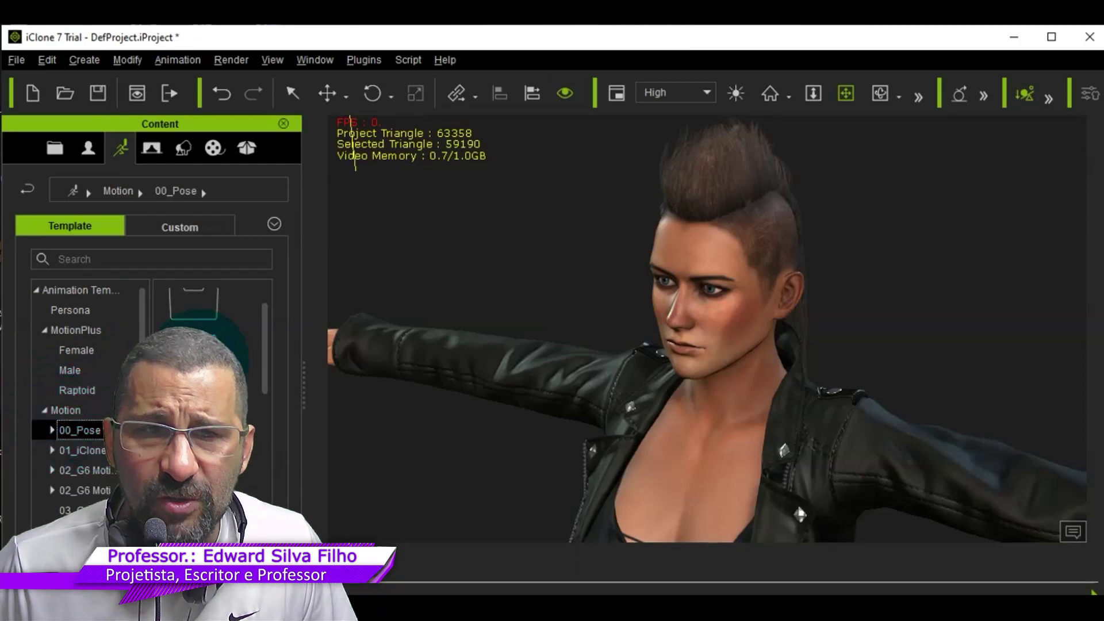
pyautogui.scroll(1, 203, 358)
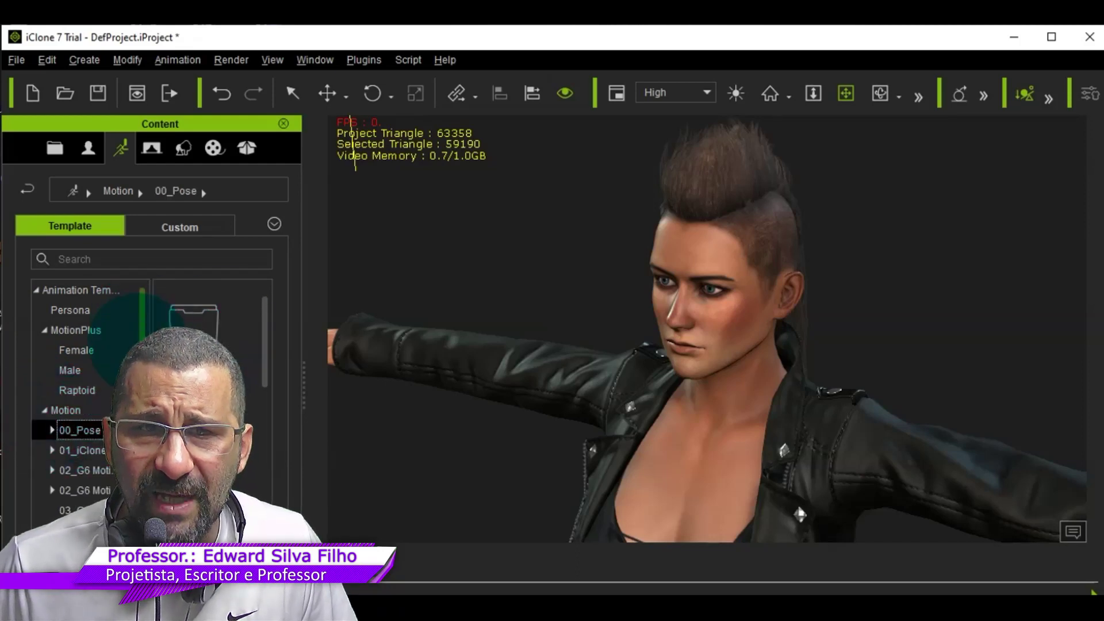
pyautogui.click(52, 450)
pyautogui.click(80, 470)
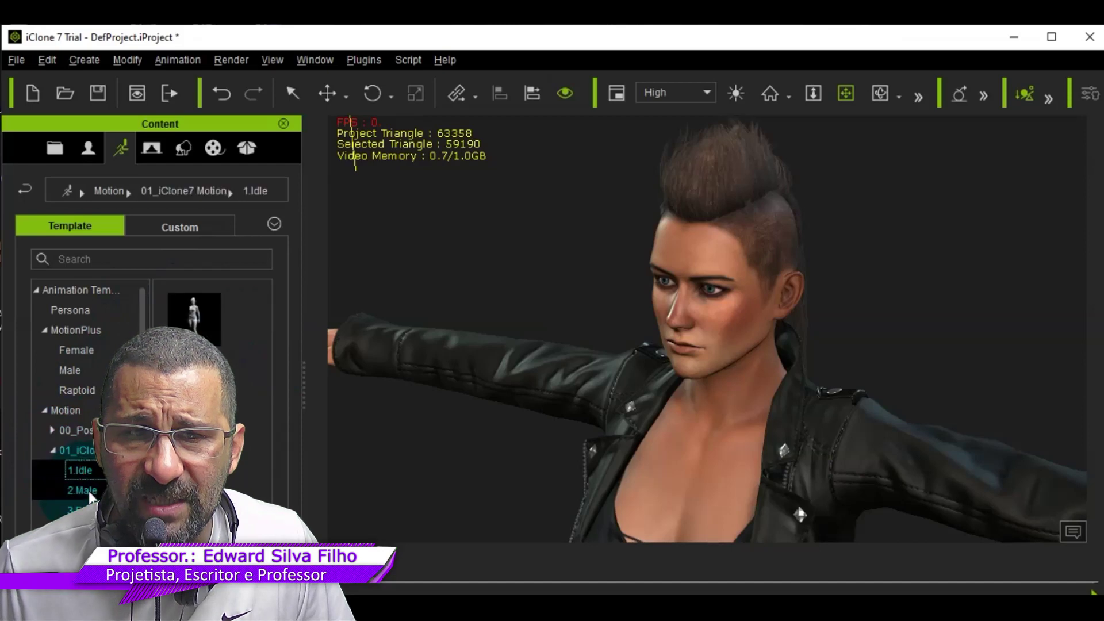
pyautogui.scroll(-1, 84, 488)
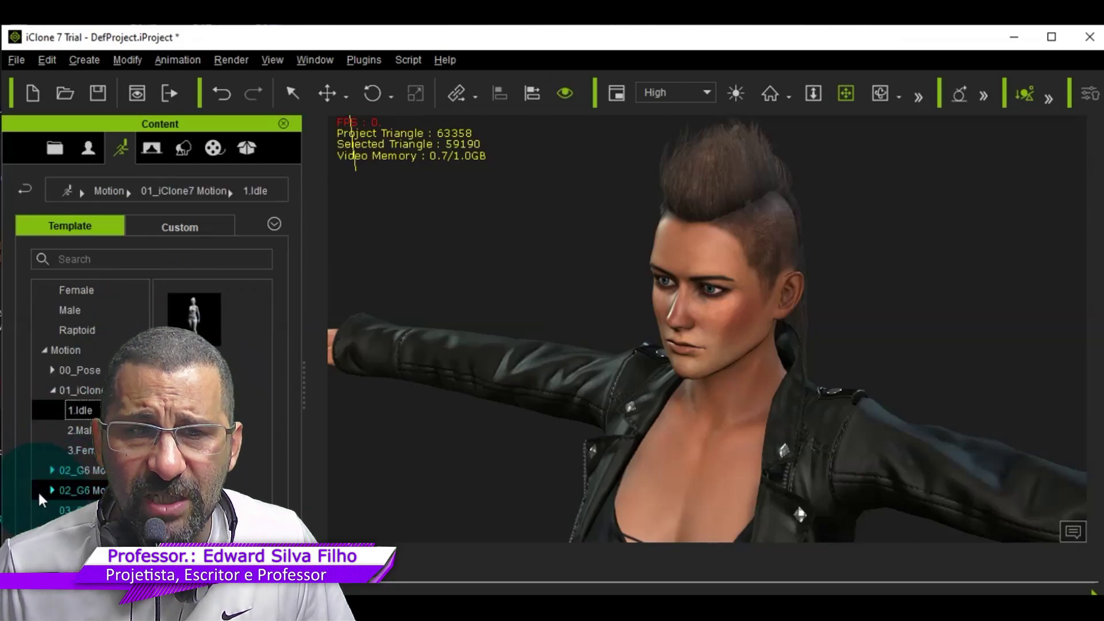
# Browse the Idle, Move and Perform motions in the 02_G6 Motion_Heidi folder.
pyautogui.click(49, 470)
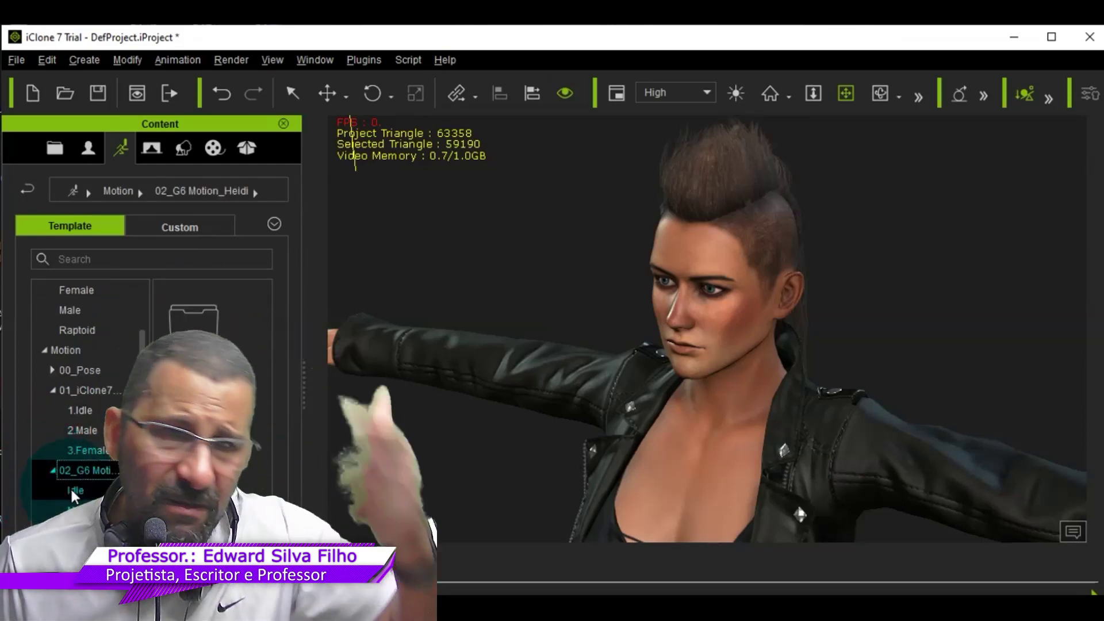
pyautogui.click(74, 491)
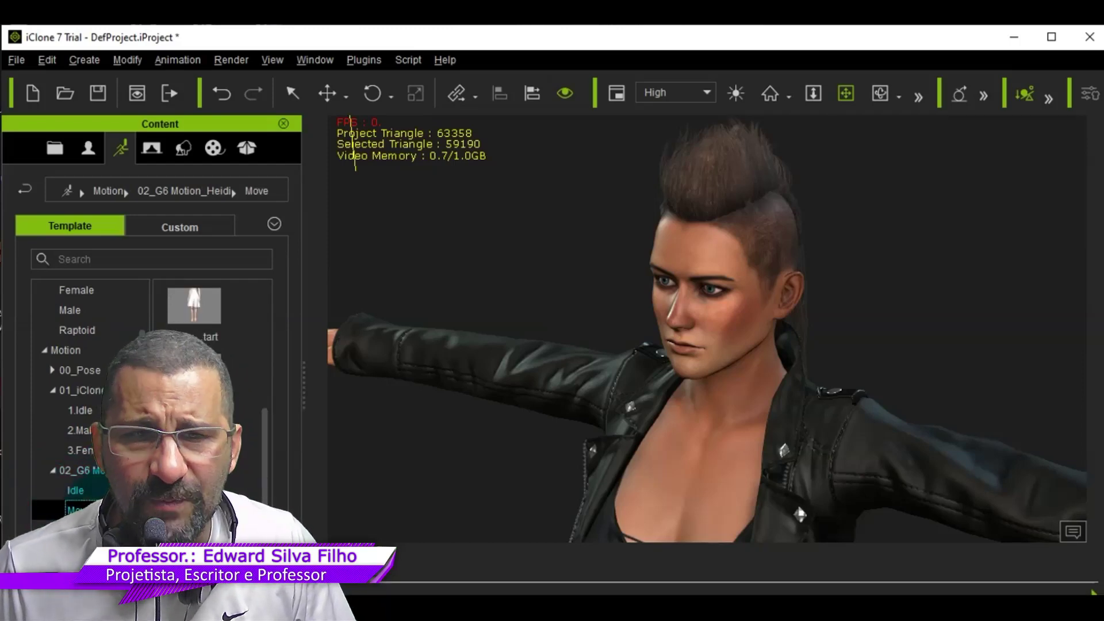
pyautogui.click(90, 528)
pyautogui.click(251, 339)
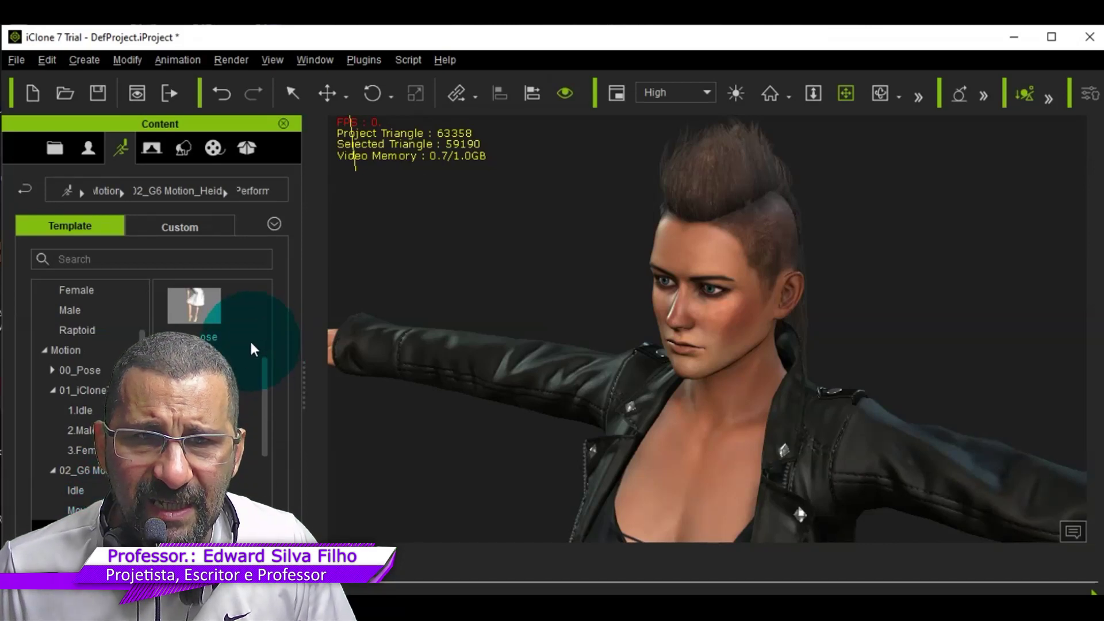
pyautogui.scroll(-5, 251, 344)
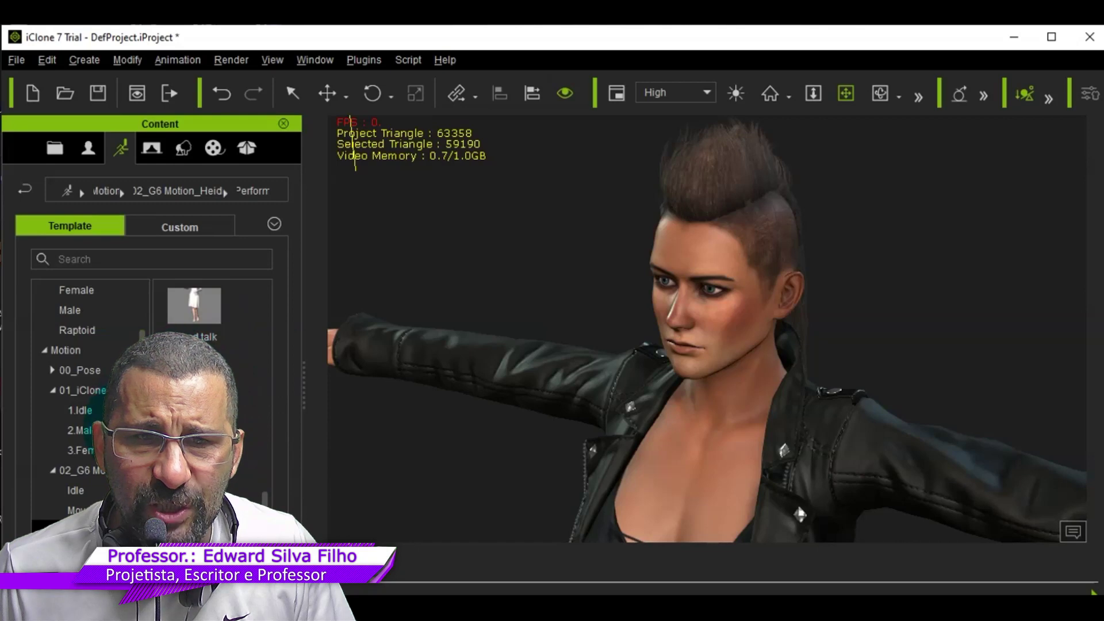
# Expand the 02_G6 Motion_Mason folder and look at its Idle and Move motions.
pyautogui.scroll(-1, 86, 403)
pyautogui.click(50, 488)
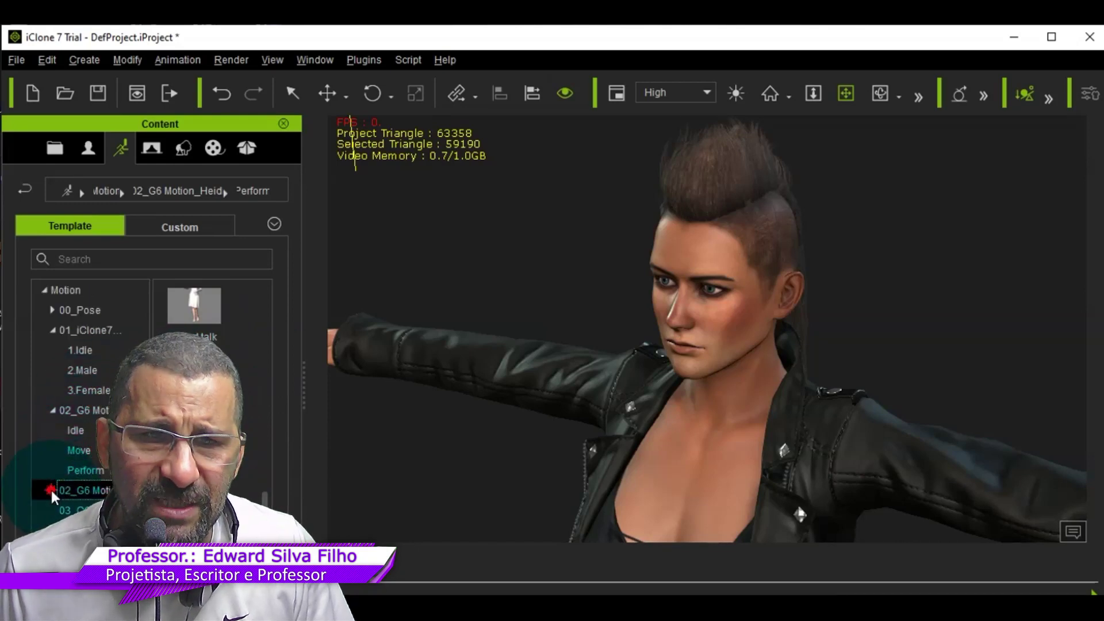
pyautogui.scroll(-1, 51, 486)
pyautogui.click(81, 454)
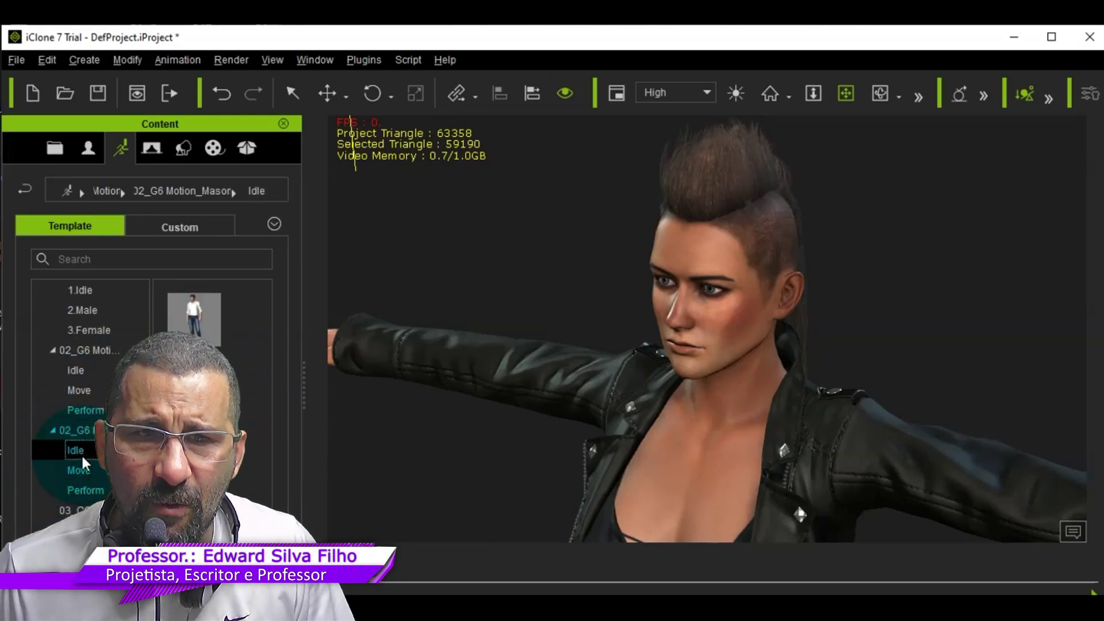
pyautogui.click(87, 469)
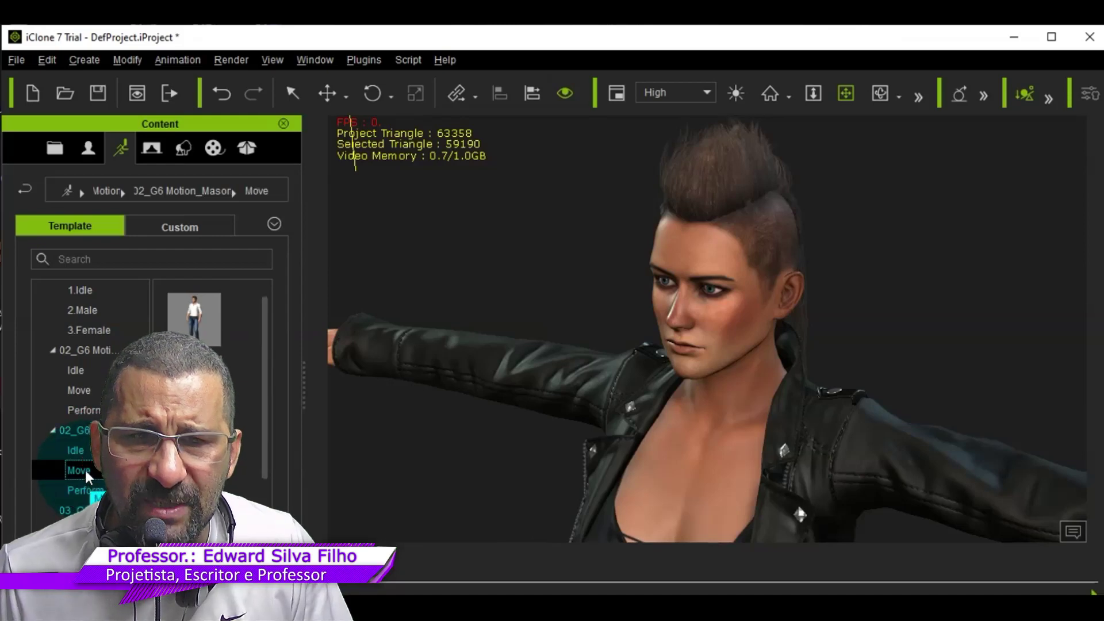
# Browse the female motions in the 04_CC MixMove_Female folder, down to the kneeling templates.
pyautogui.scroll(-1, 84, 469)
pyautogui.click(78, 489)
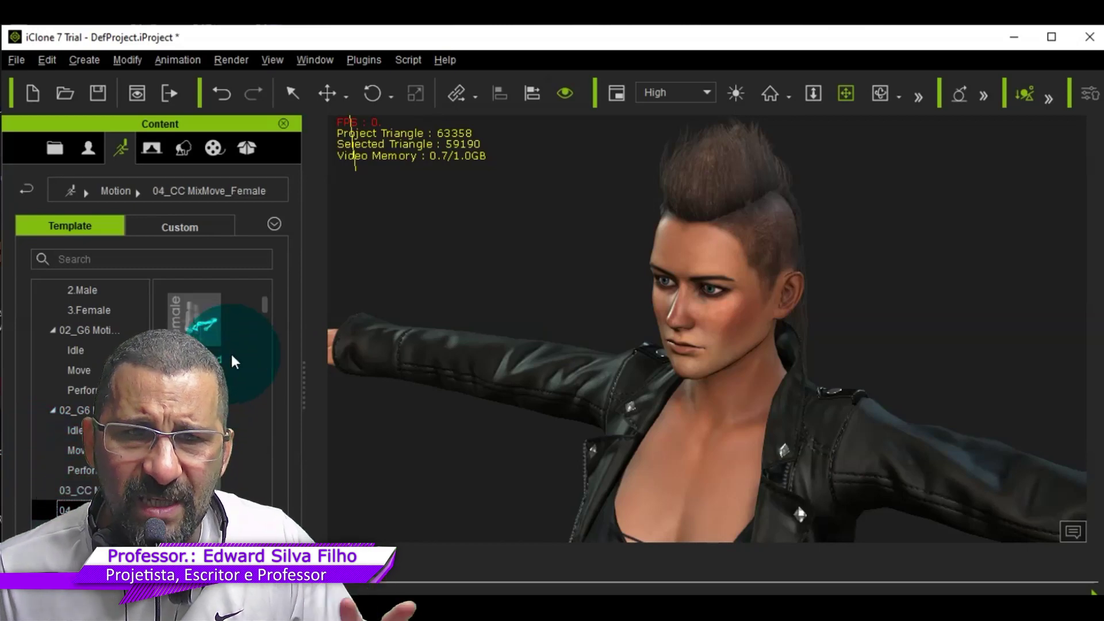
pyautogui.click(196, 321)
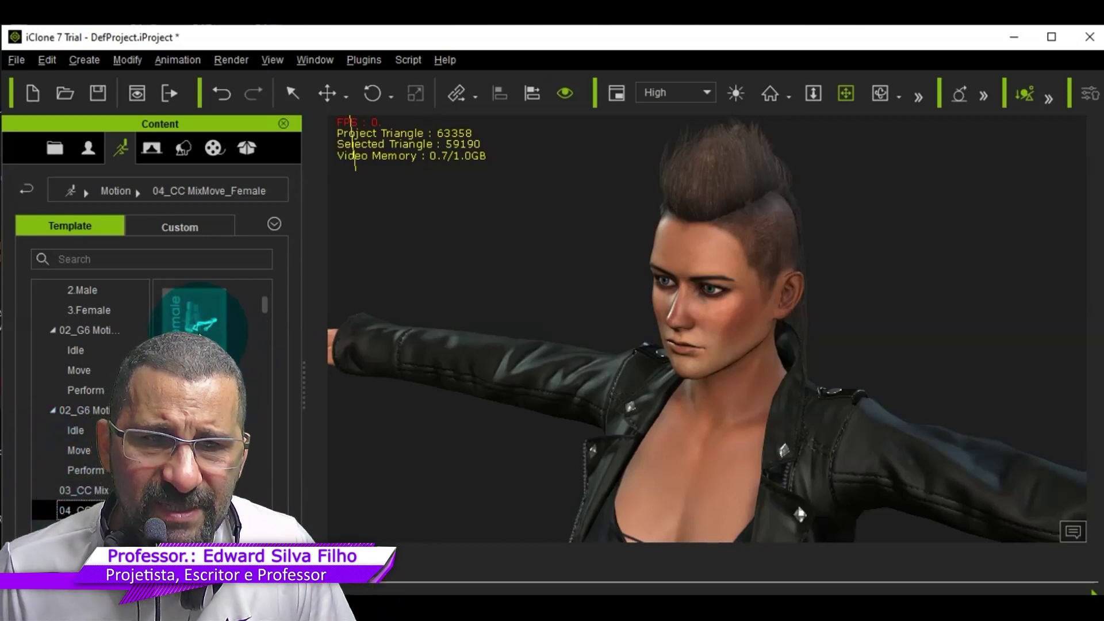
pyautogui.moveTo(200, 337)
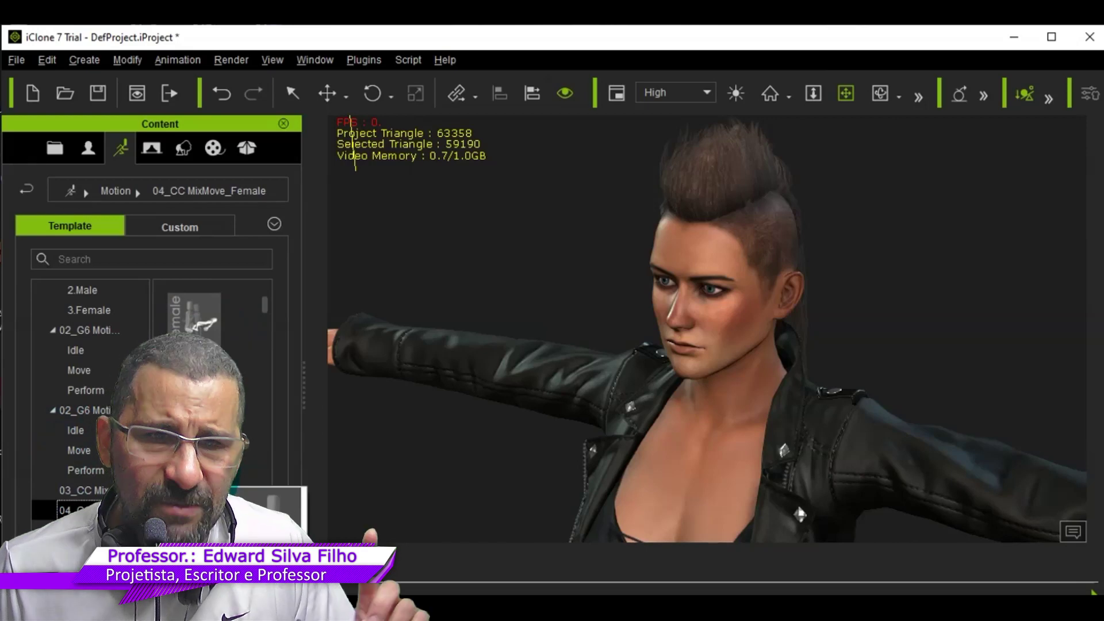
pyautogui.scroll(-2, 198, 351)
pyautogui.scroll(-1, 209, 314)
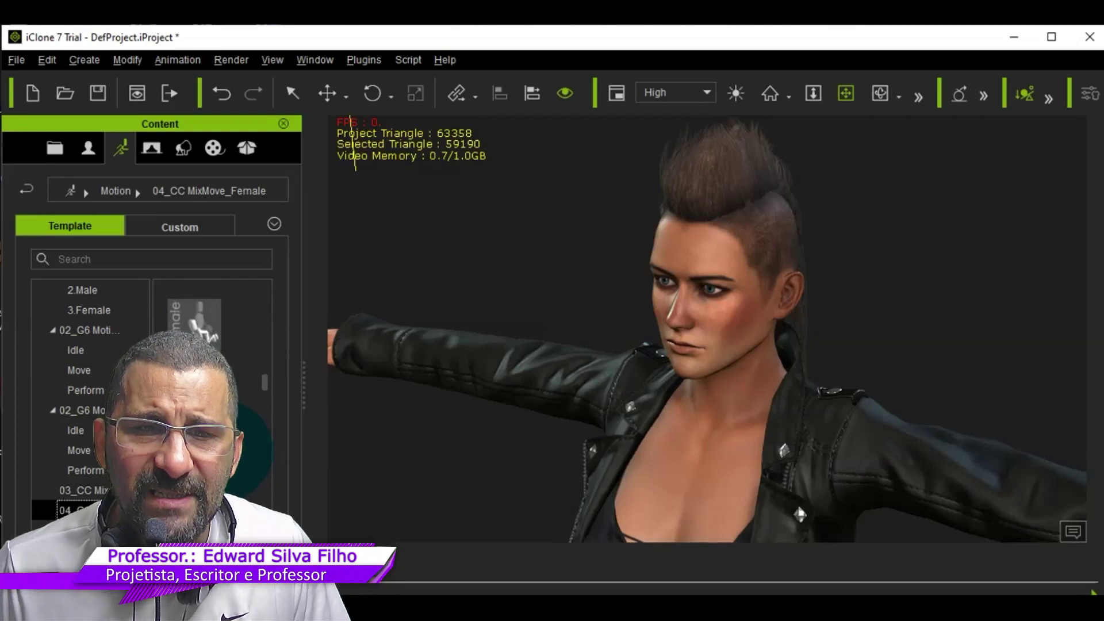
# Apply a kneeling motion from the 04_CC MixMove_Female folder to the avatar and frame the whole figure with the playback controls visible.
pyautogui.doubleClick(193, 394)
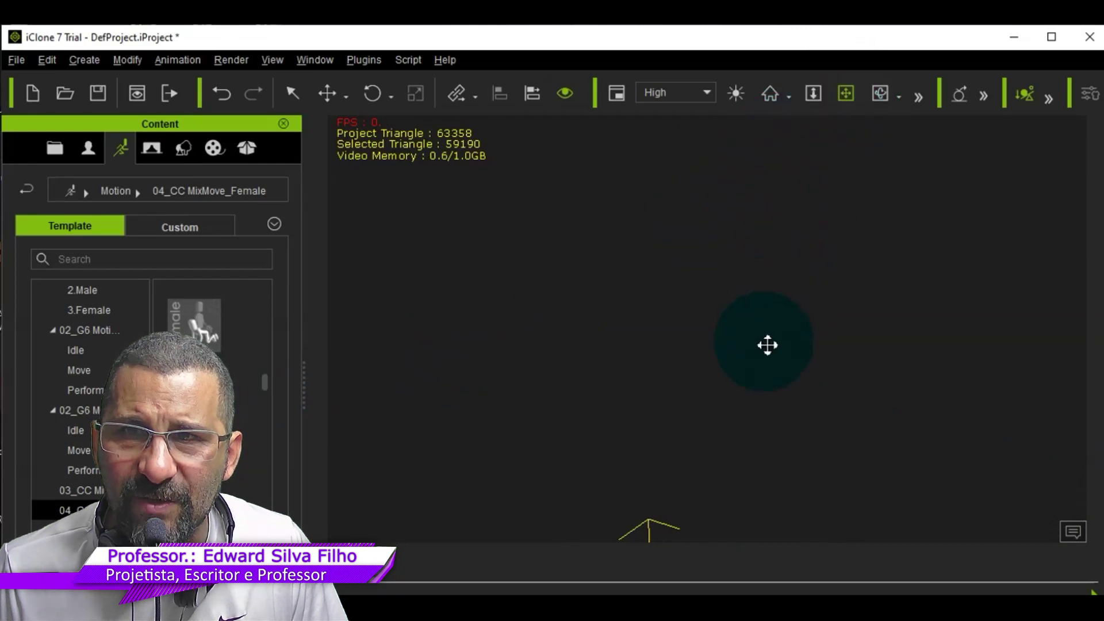
pyautogui.moveTo(759, 350); pyautogui.dragTo(804, 17)
pyautogui.moveTo(742, 436); pyautogui.dragTo(748, 46)
pyautogui.scroll(-3, 747, 223)
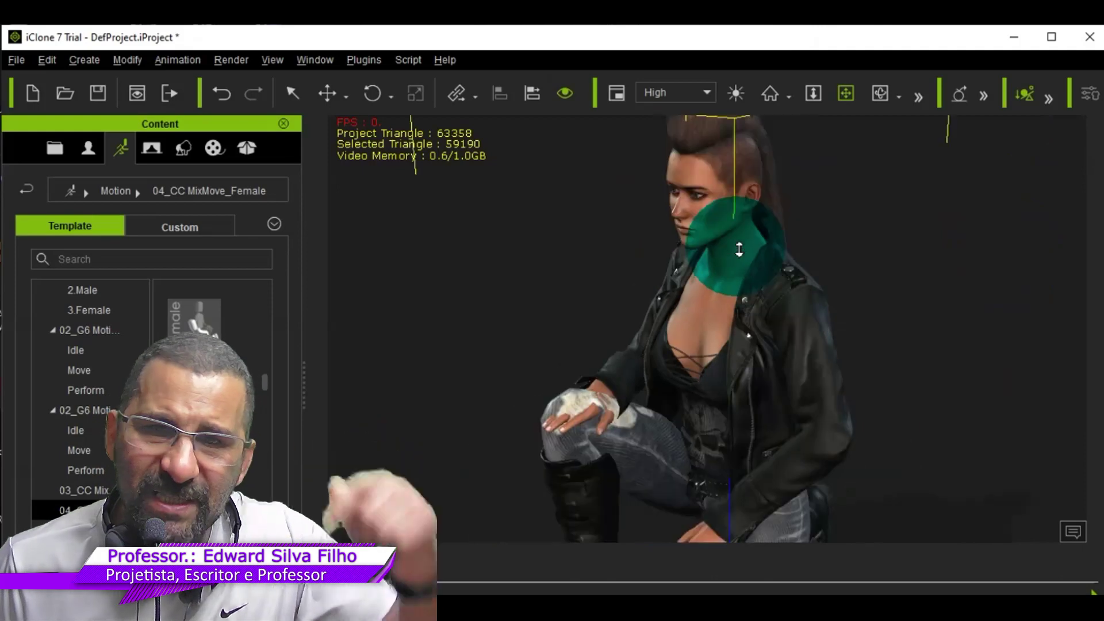
pyautogui.scroll(-5, 740, 249)
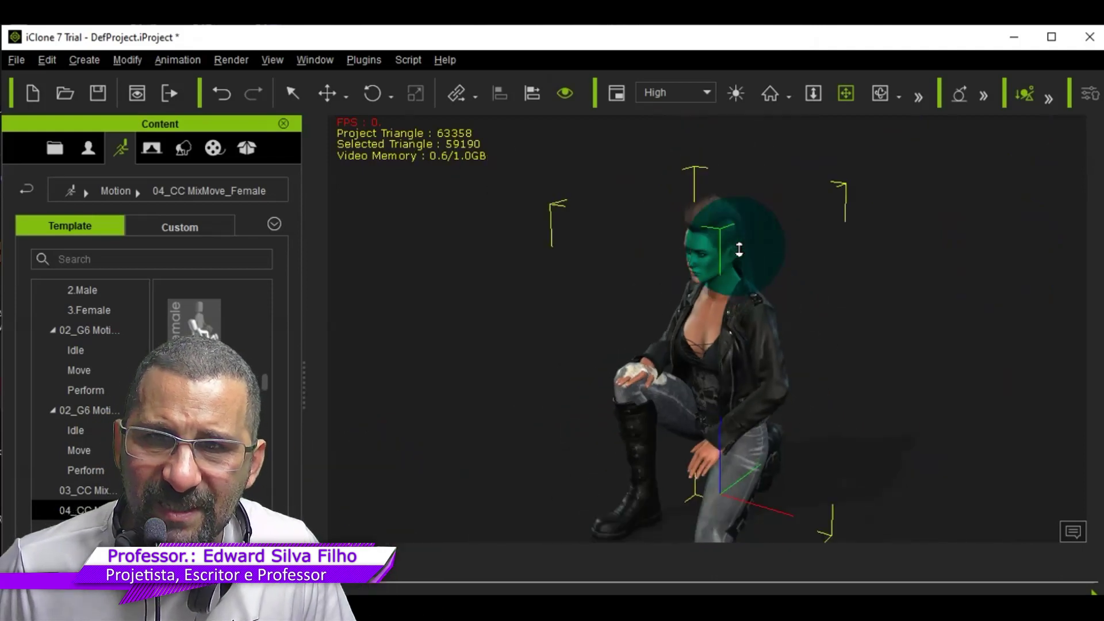
pyautogui.scroll(-2, 739, 249)
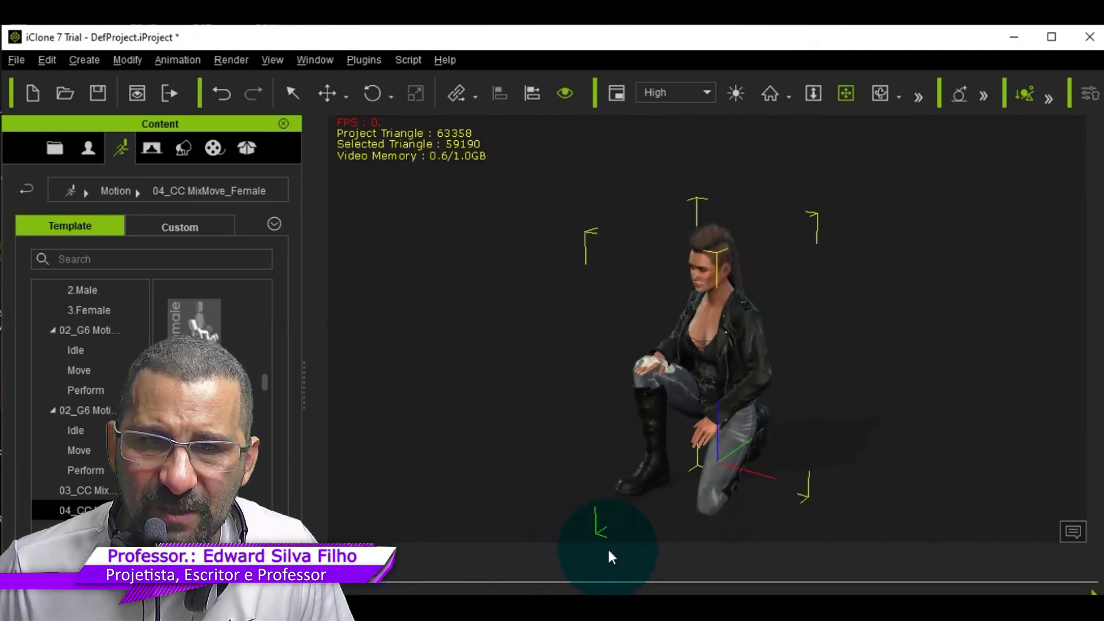
pyautogui.doubleClick(578, 37)
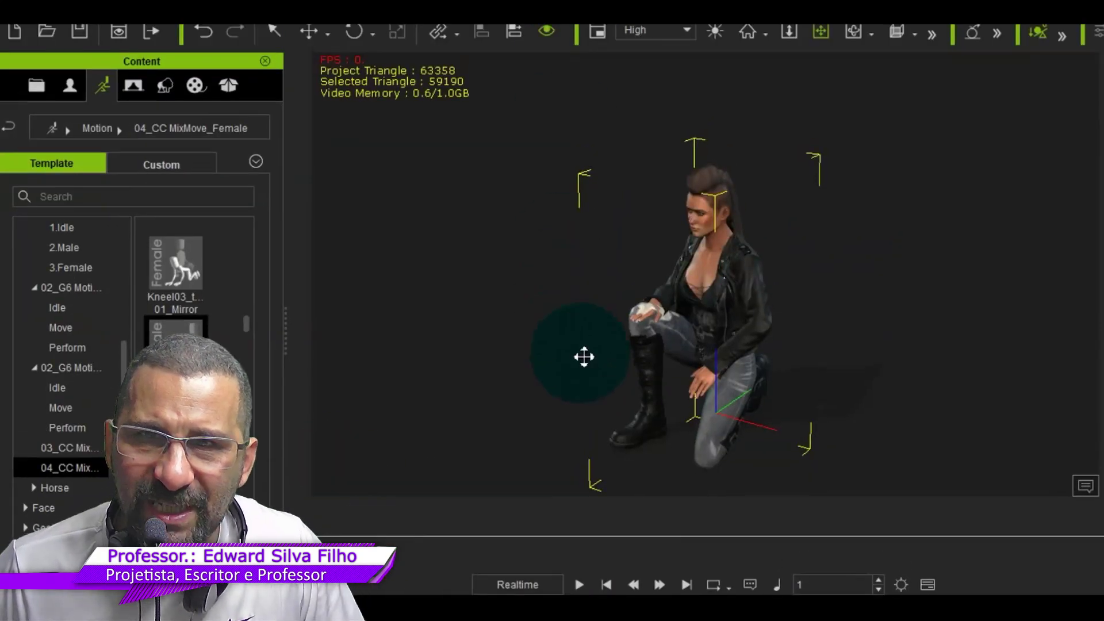
# Play the kneeling motion, examine the avatar's face up close, and switch the playback mode to By Frame.
pyautogui.click(579, 582)
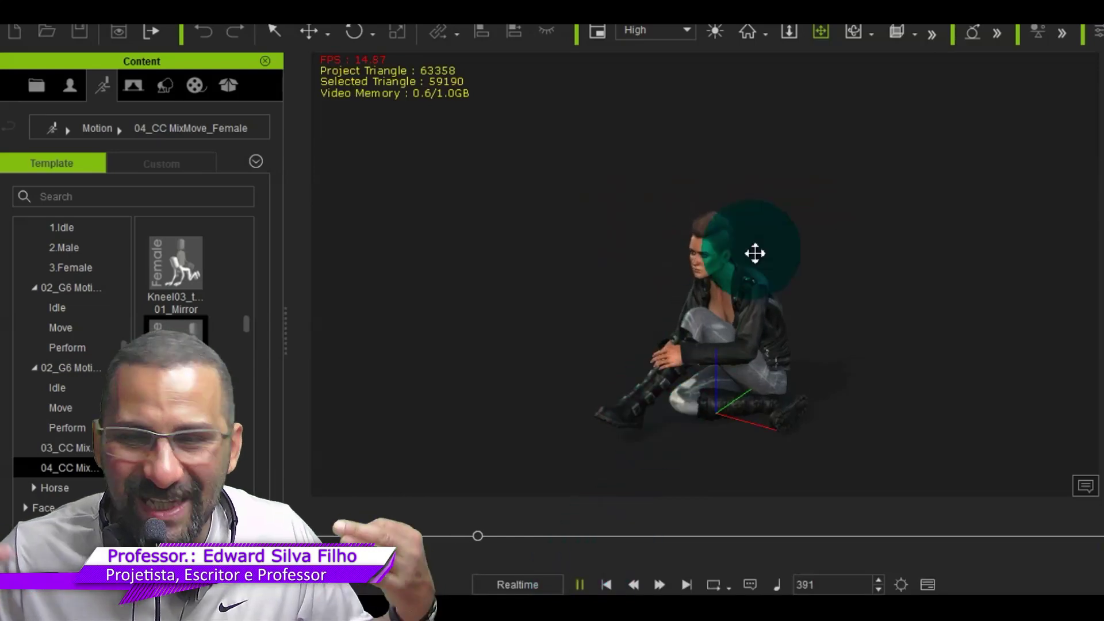
pyautogui.scroll(6, 755, 251)
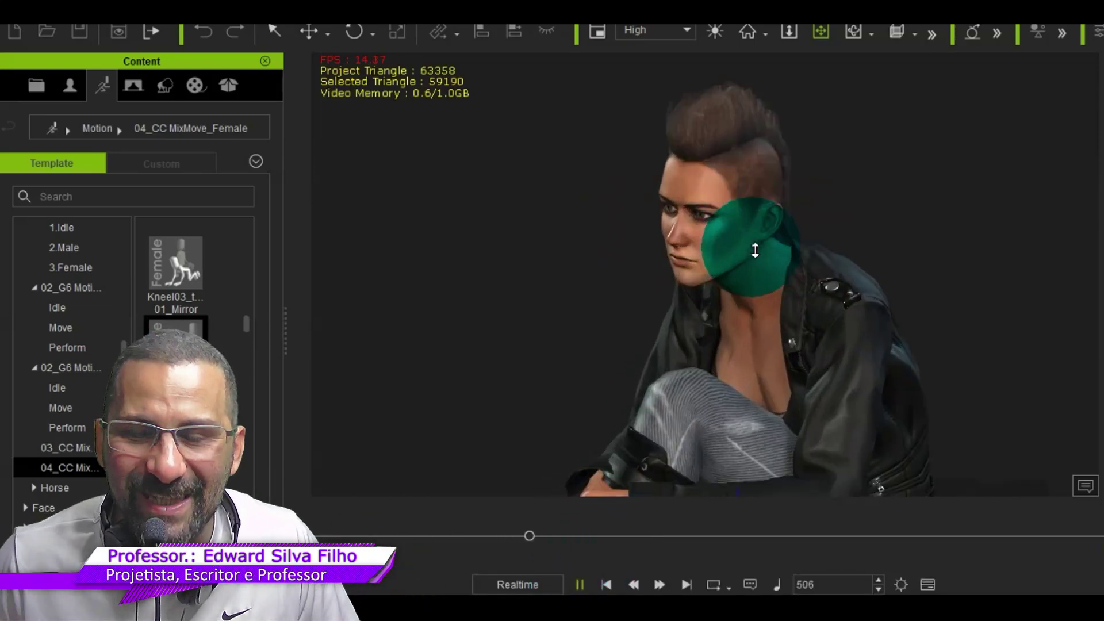
pyautogui.scroll(3, 755, 251)
pyautogui.scroll(-5, 751, 257)
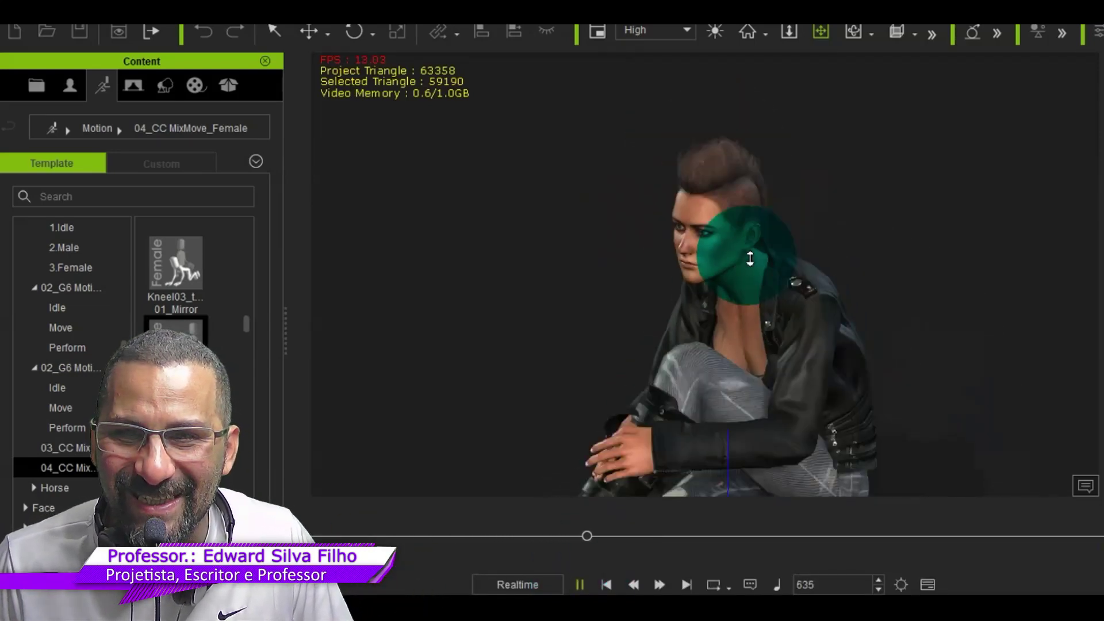
pyautogui.scroll(4, 750, 258)
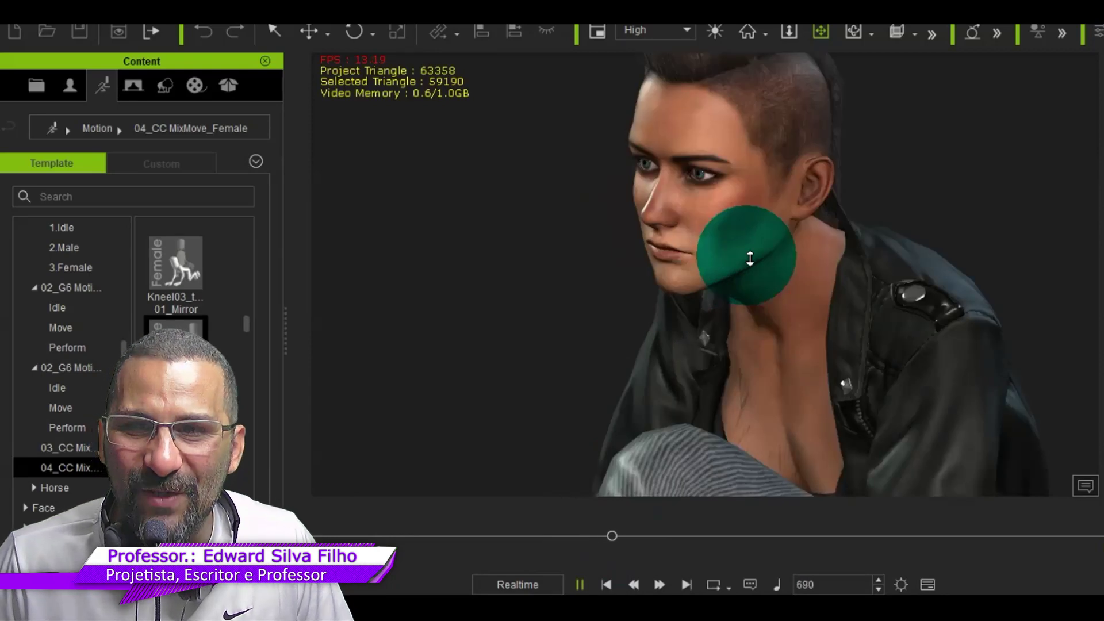
pyautogui.scroll(4, 750, 258)
pyautogui.scroll(-4, 750, 258)
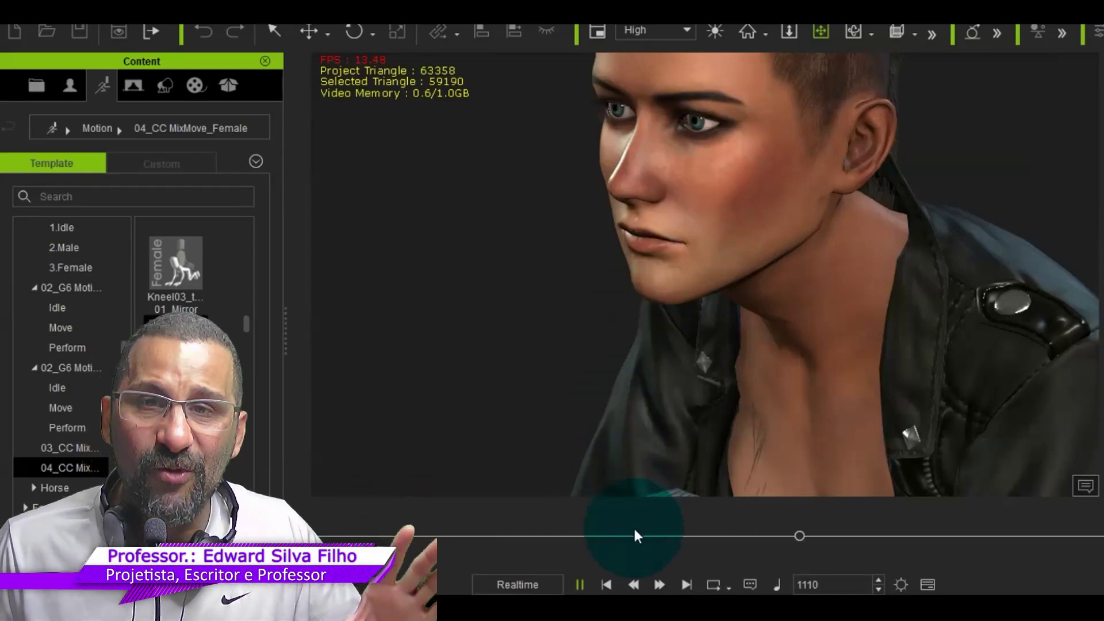
pyautogui.click(557, 584)
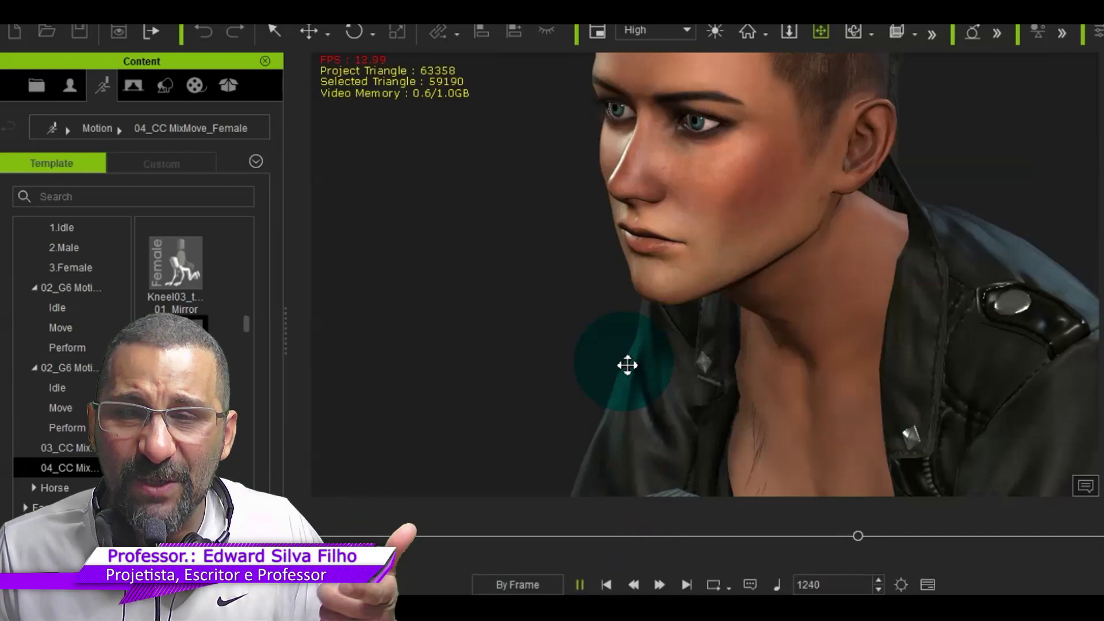
# Apply a lying motion from the 04_CC MixMove_Female folder to the avatar and frame the full body.
pyautogui.scroll(-10, 628, 365)
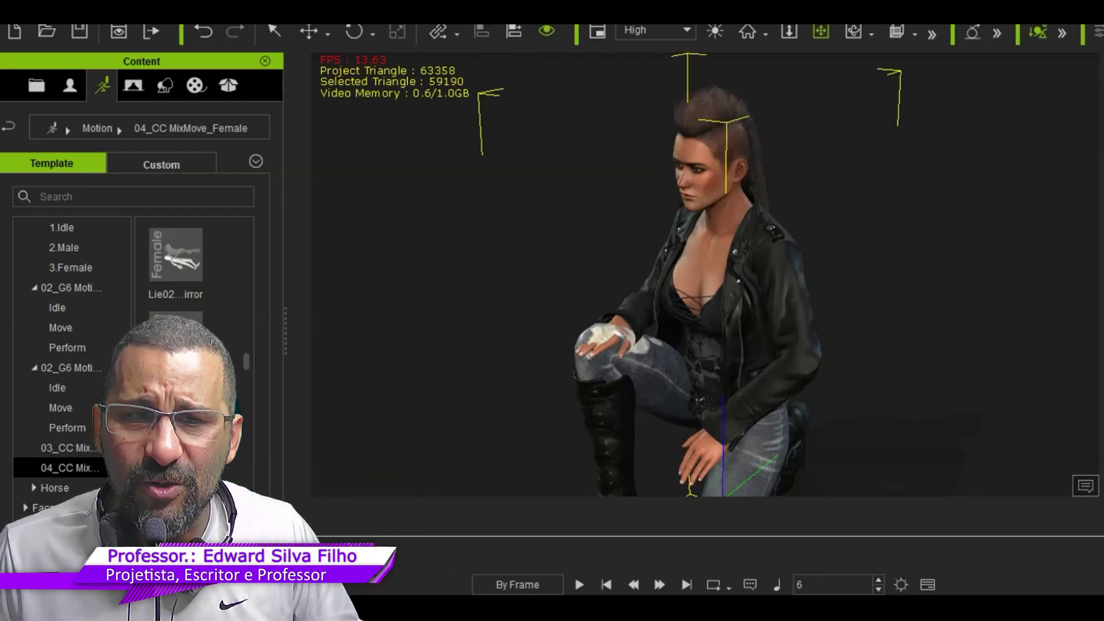
pyautogui.scroll(-2, 443, 351)
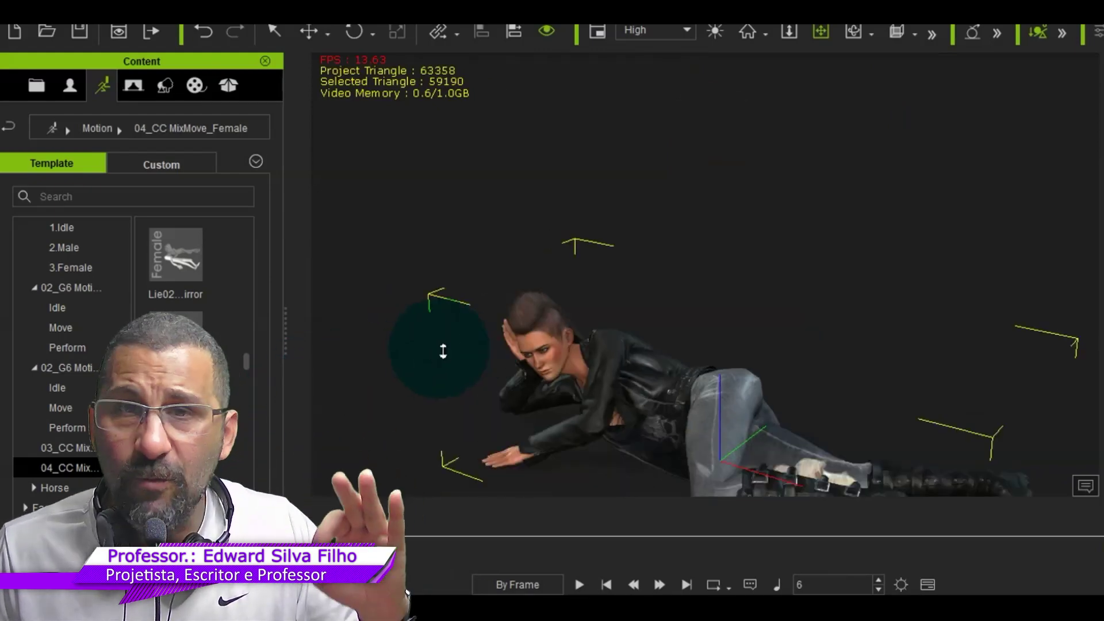
pyautogui.click(823, 32)
pyautogui.moveTo(762, 310); pyautogui.dragTo(750, 183)
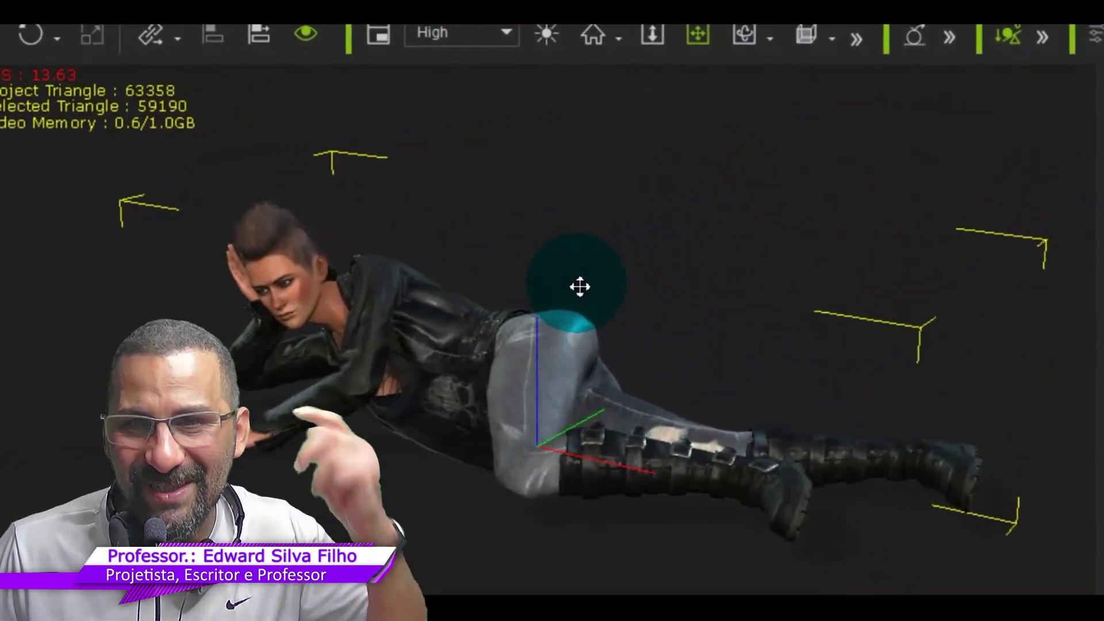
# Play the lying motion in Realtime mode and examine the avatar's clothing and head up close.
pyautogui.scroll(2, 580, 286)
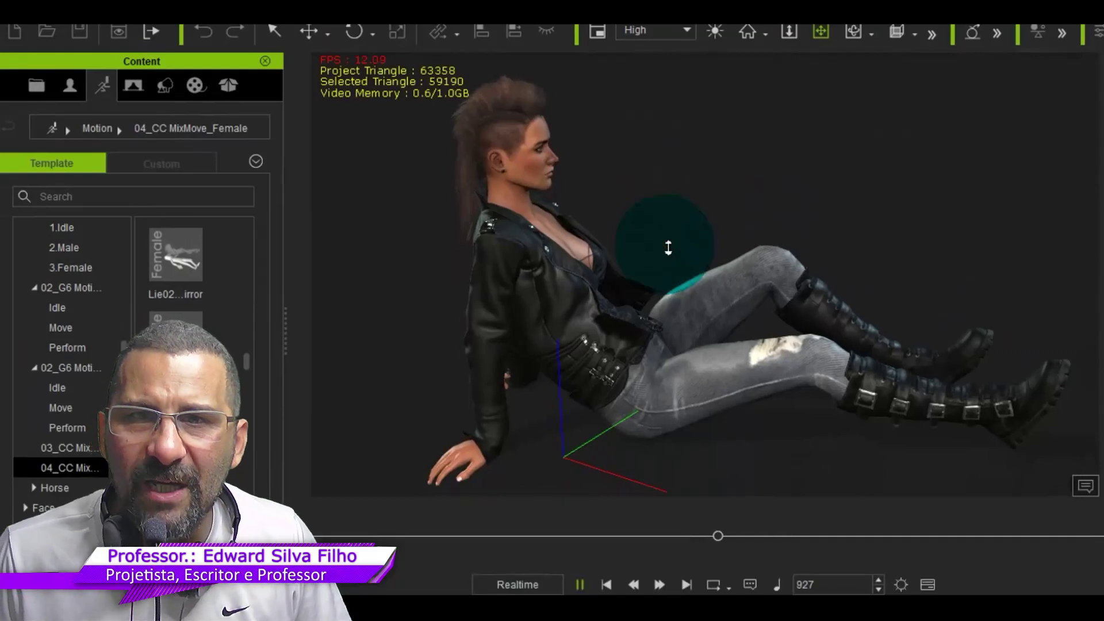
pyautogui.scroll(2, 668, 248)
pyautogui.scroll(2, 655, 236)
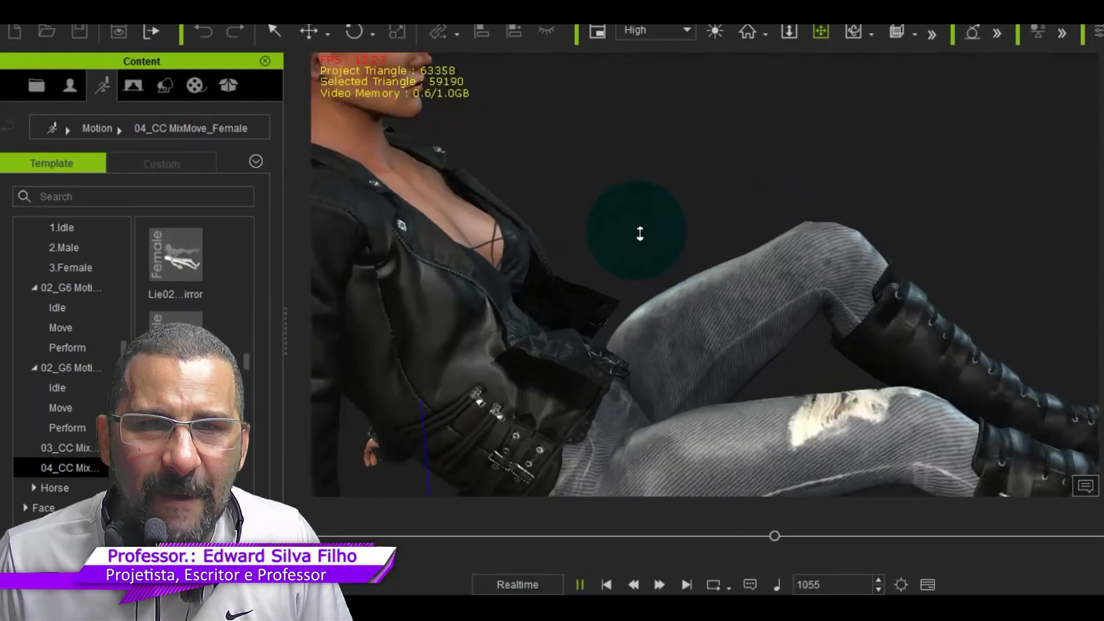
pyautogui.moveTo(636, 233); pyautogui.dragTo(1007, 522)
pyautogui.scroll(3, 755, 301)
pyautogui.scroll(1, 755, 301)
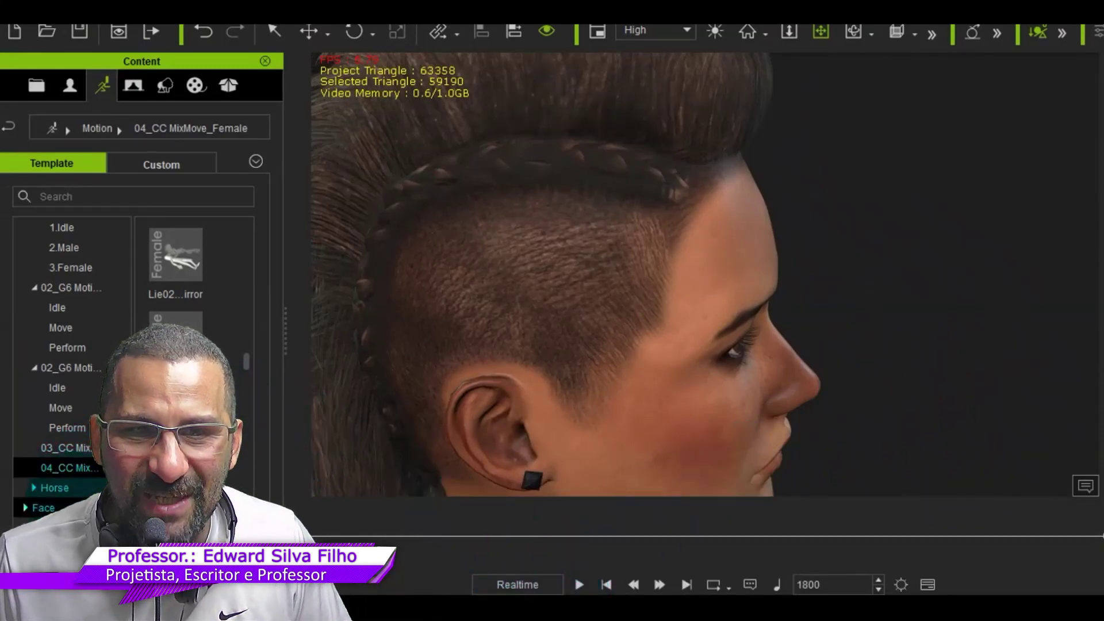
# Expand the Face expression loops and browse the Anger templates.
pyautogui.click(58, 508)
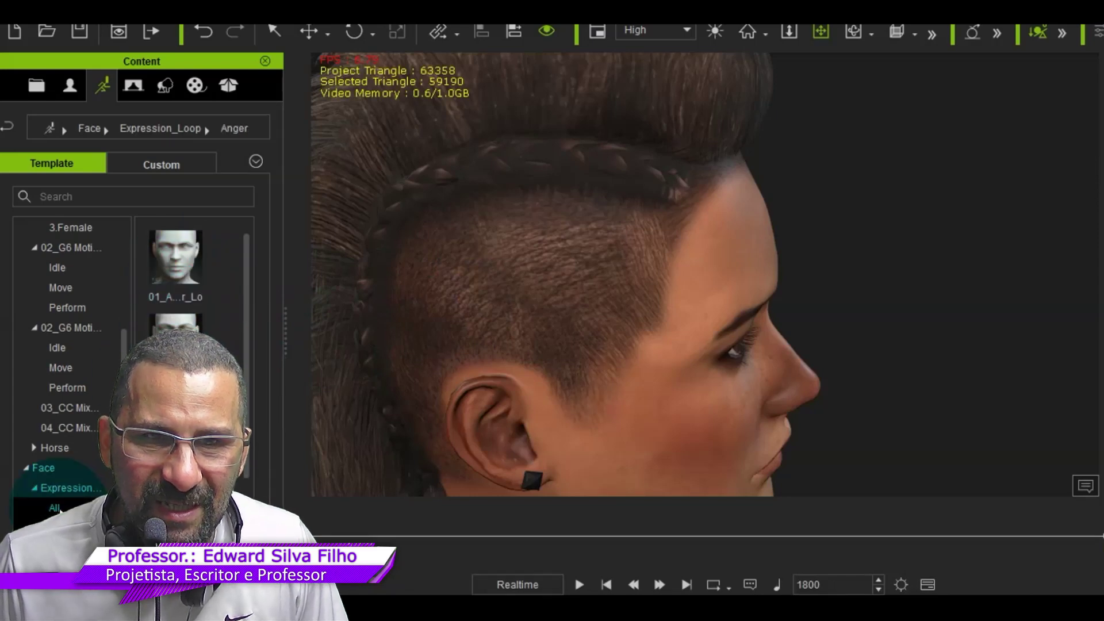
pyautogui.click(183, 325)
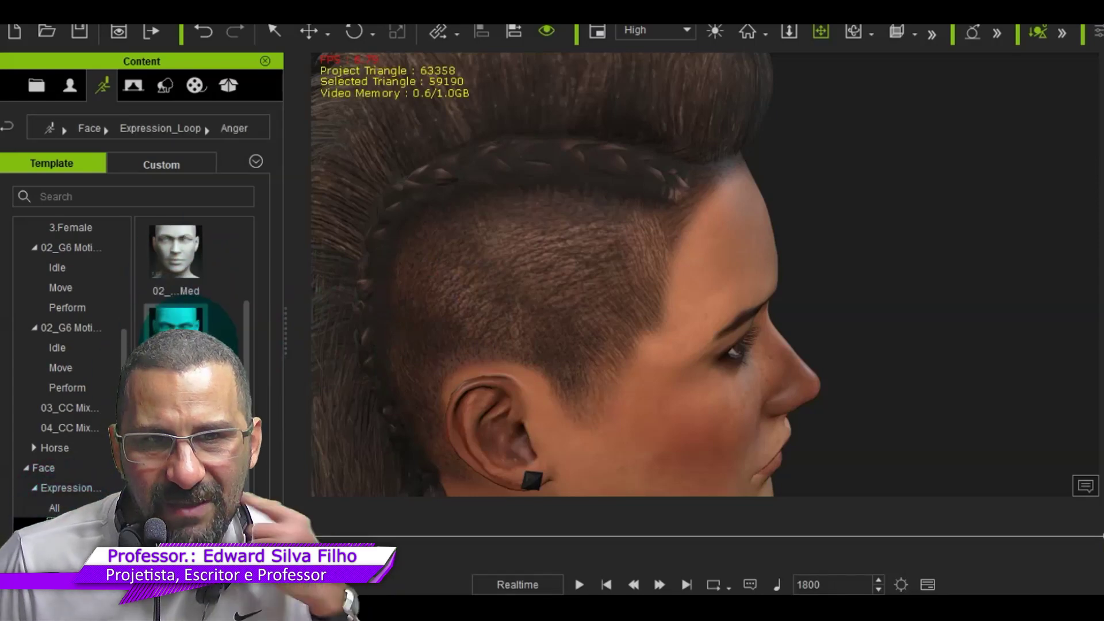
pyautogui.scroll(-2, 99, 515)
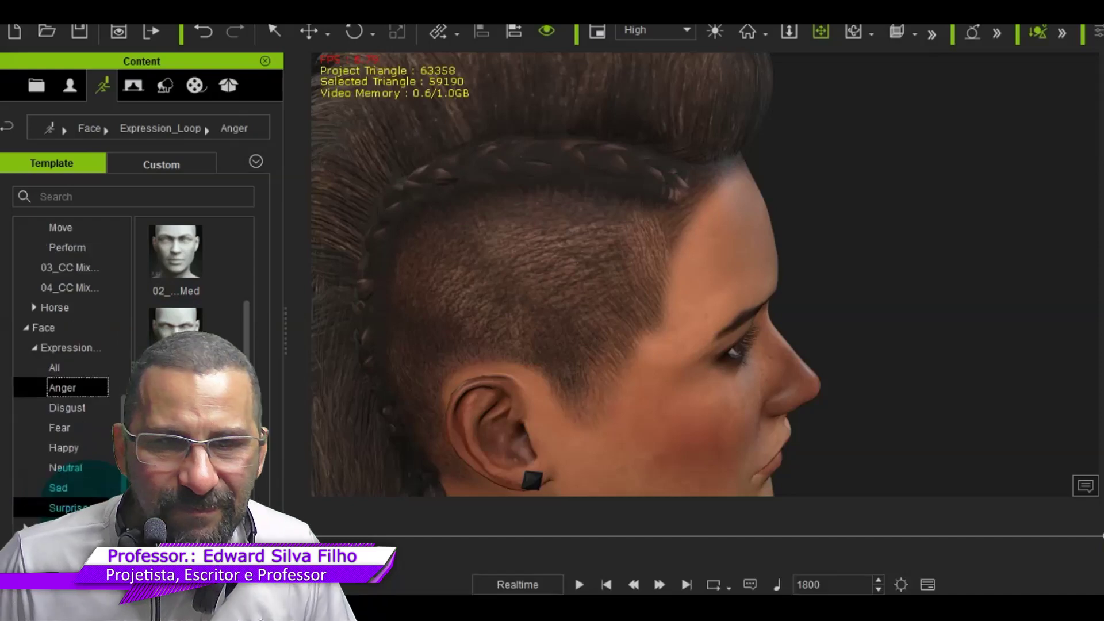
# Apply the 02 Med expression from the Happy expression loops to the avatar's face.
pyautogui.click(68, 447)
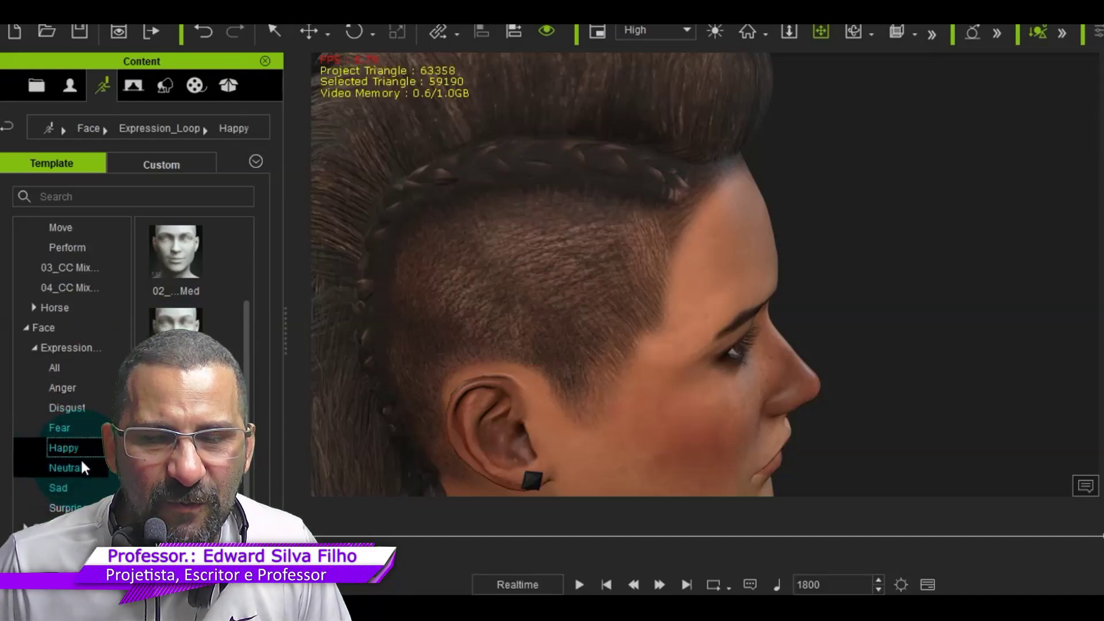
pyautogui.click(197, 259)
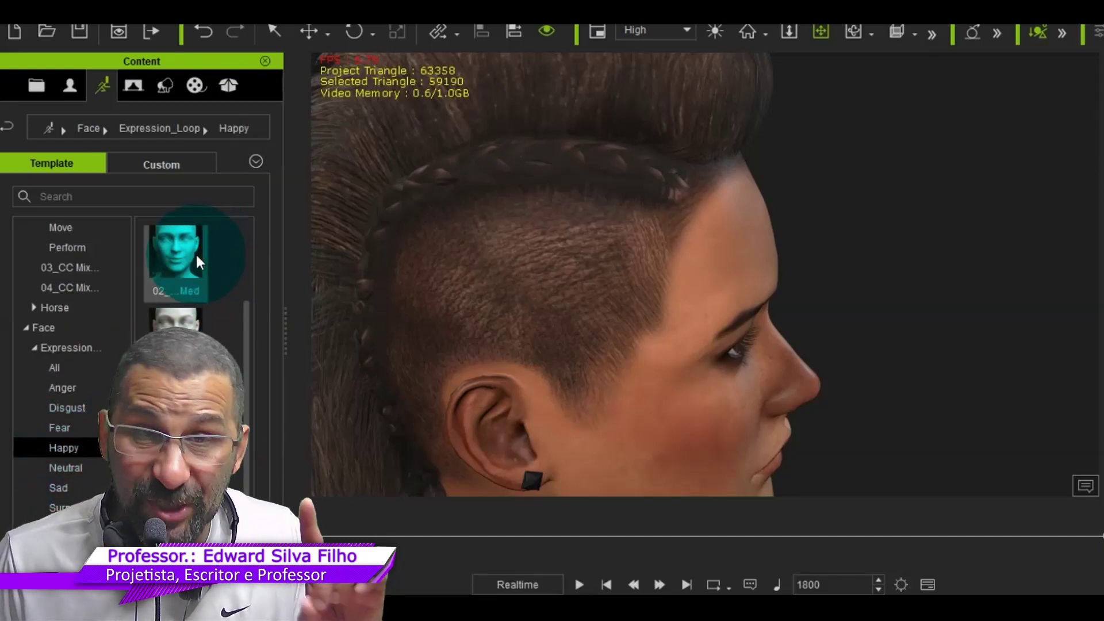
pyautogui.moveTo(191, 266); pyautogui.dragTo(669, 426)
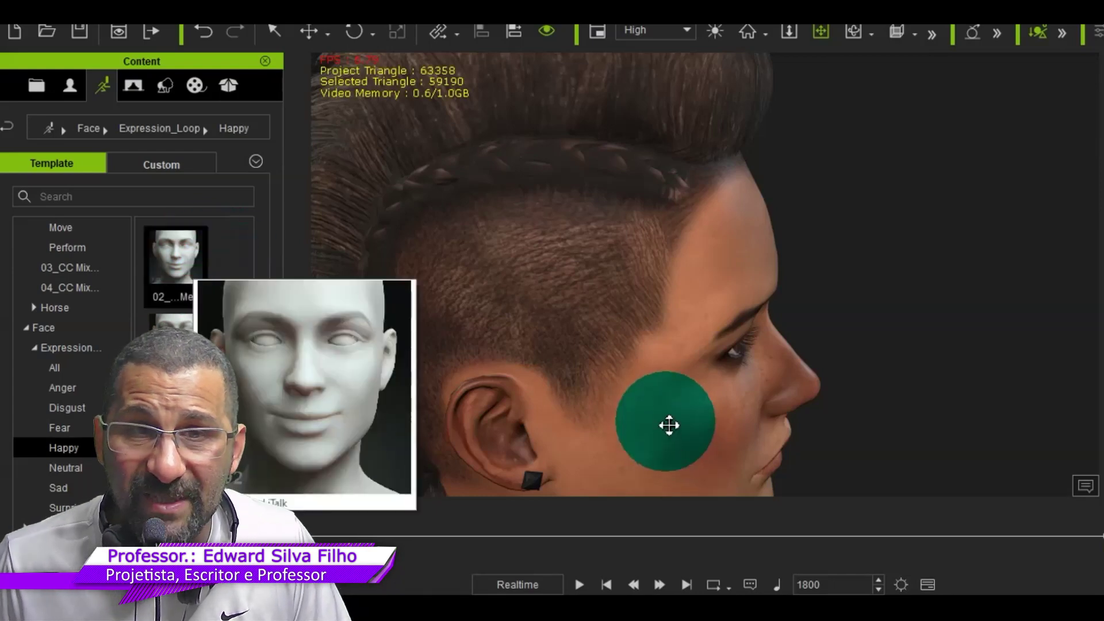
pyautogui.moveTo(188, 263); pyautogui.dragTo(568, 381)
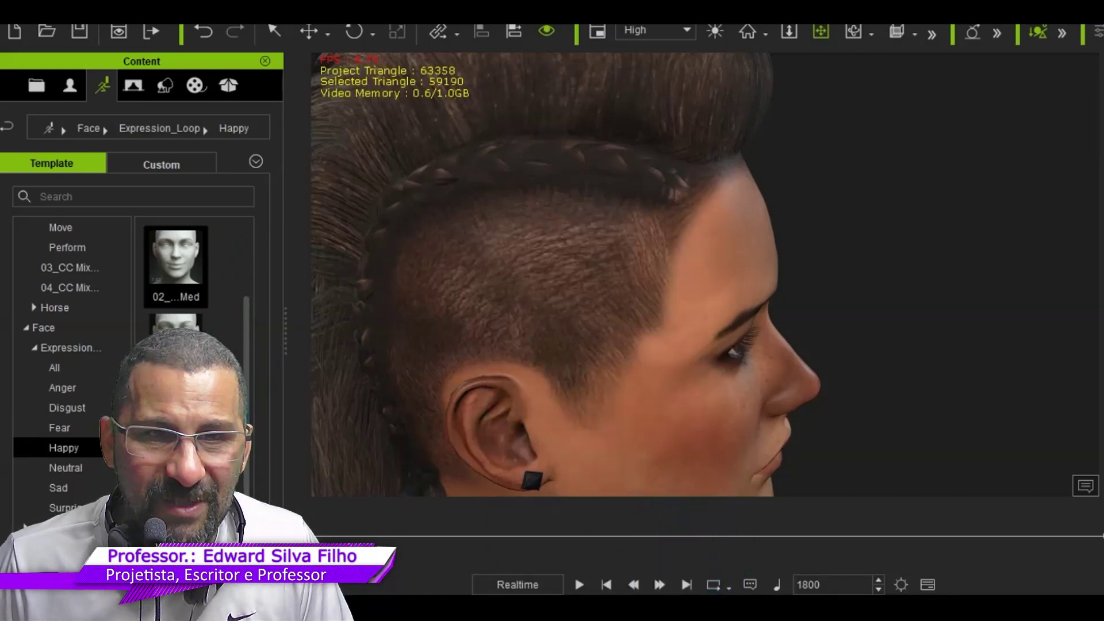
pyautogui.moveTo(176, 258); pyautogui.dragTo(601, 403)
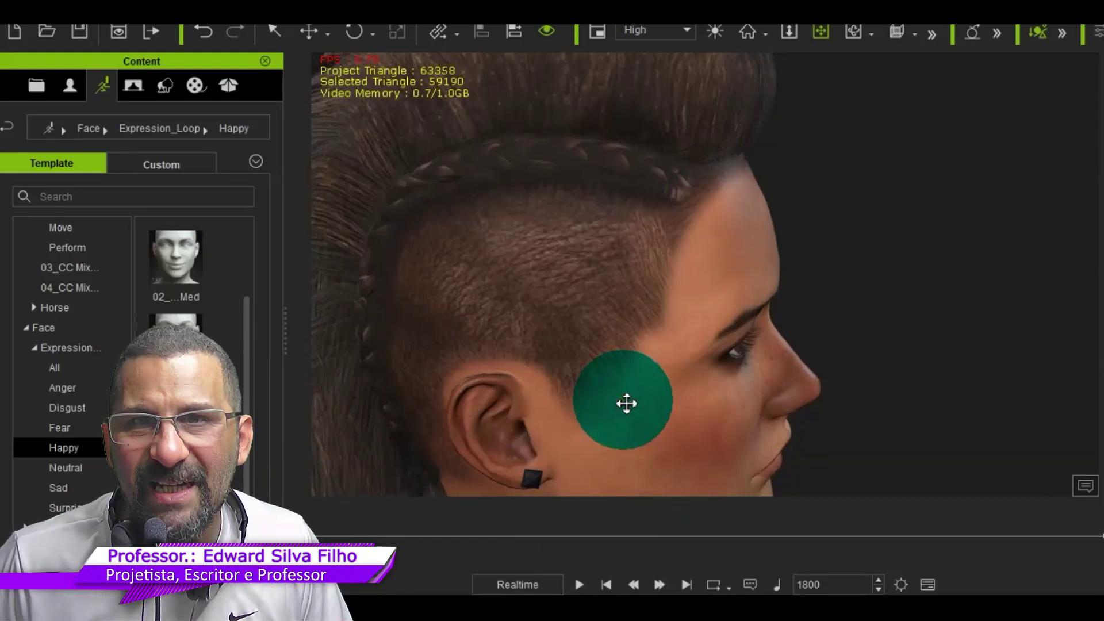
# Orbit the camera around the avatar and pan across to examine the face.
pyautogui.click(854, 33)
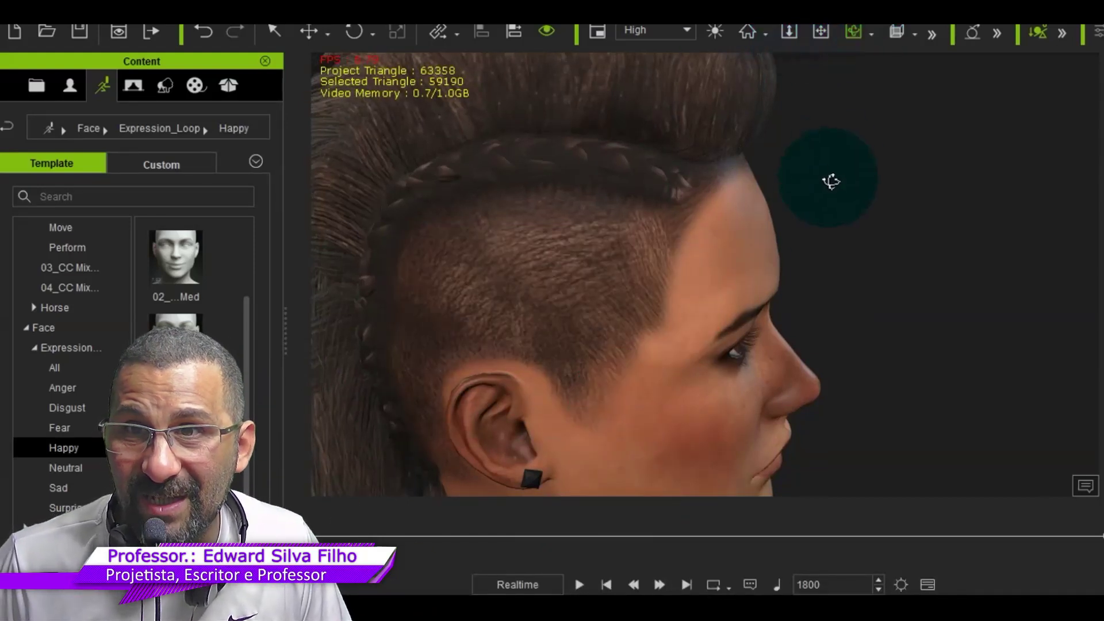
pyautogui.moveTo(834, 180); pyautogui.dragTo(557, 149)
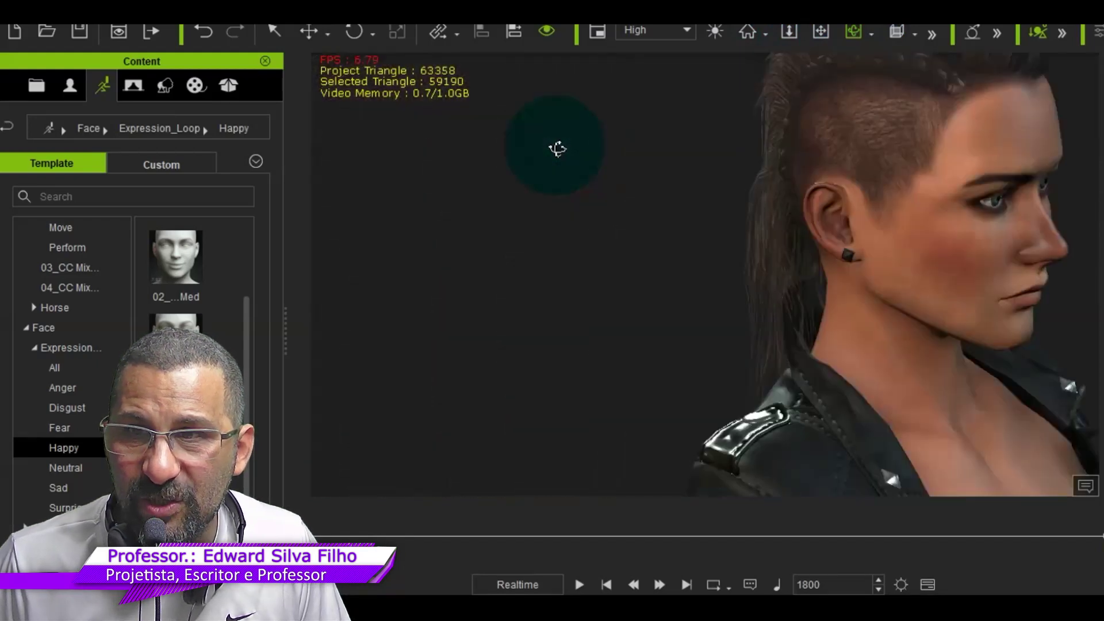
pyautogui.click(820, 36)
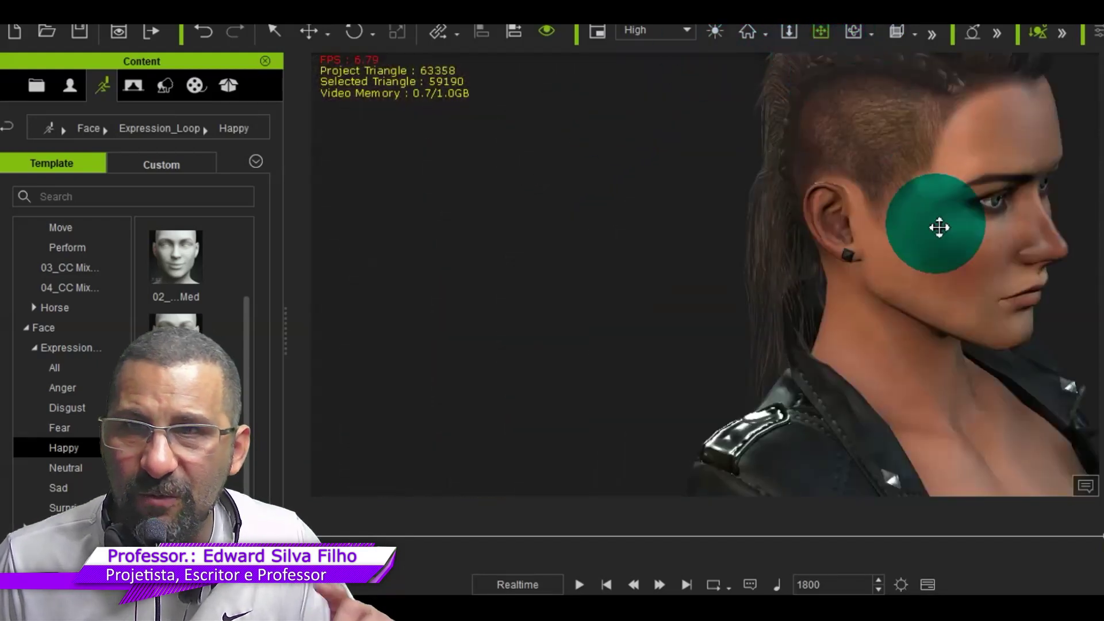
pyautogui.moveTo(939, 227); pyautogui.dragTo(332, 229)
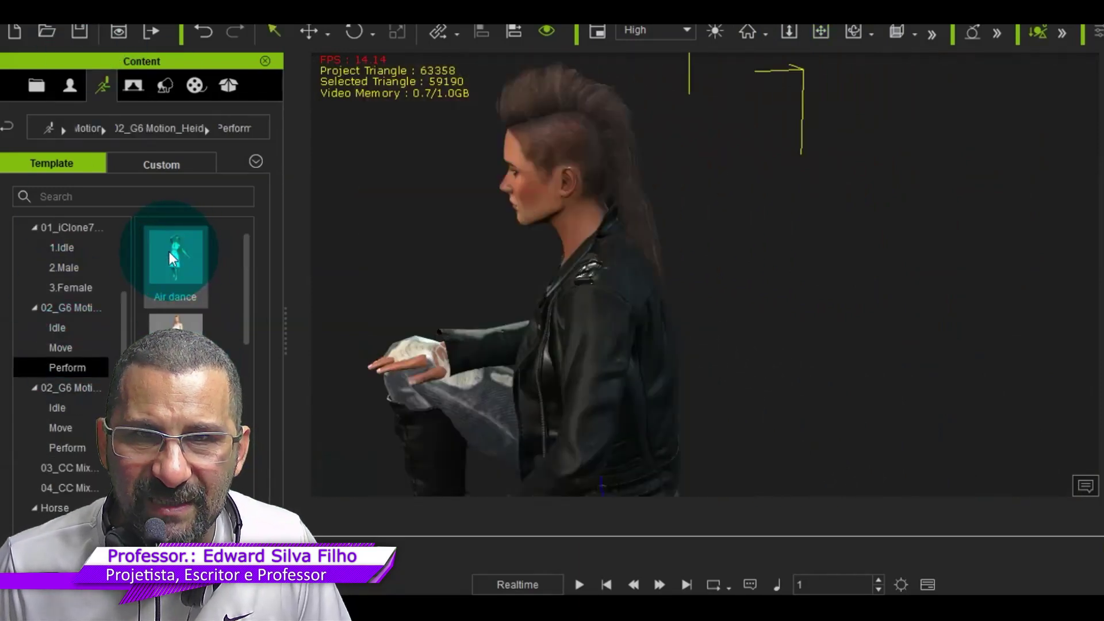
# Apply the Air dance motion from the 02_G6 Motion_Heidi Perform folder to the avatar.
pyautogui.moveTo(168, 250); pyautogui.dragTo(592, 337)
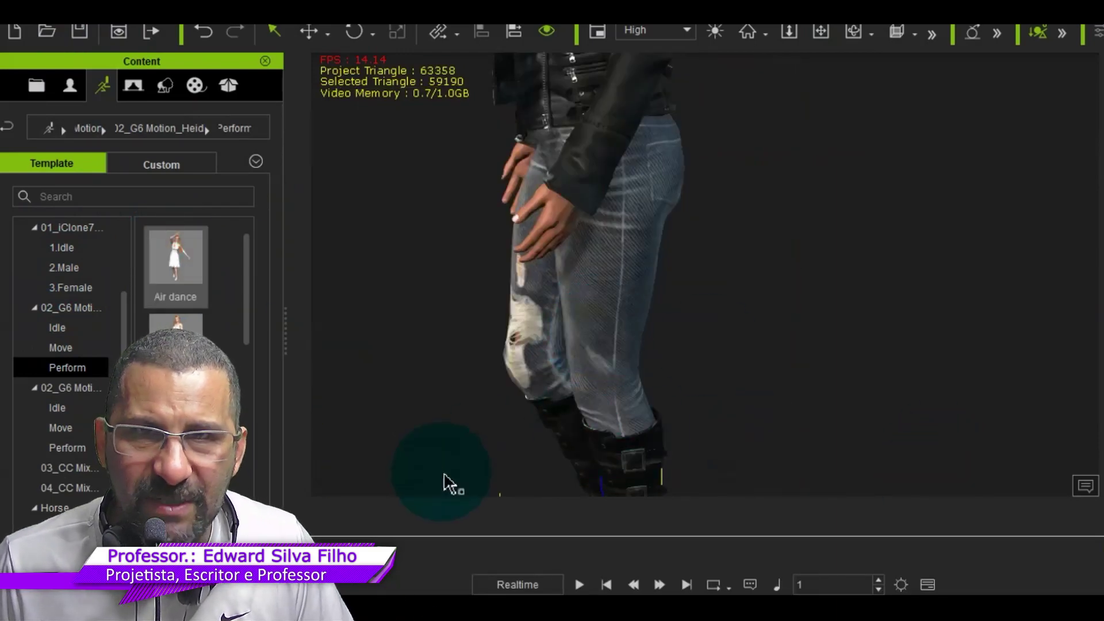
pyautogui.scroll(-4, 575, 276)
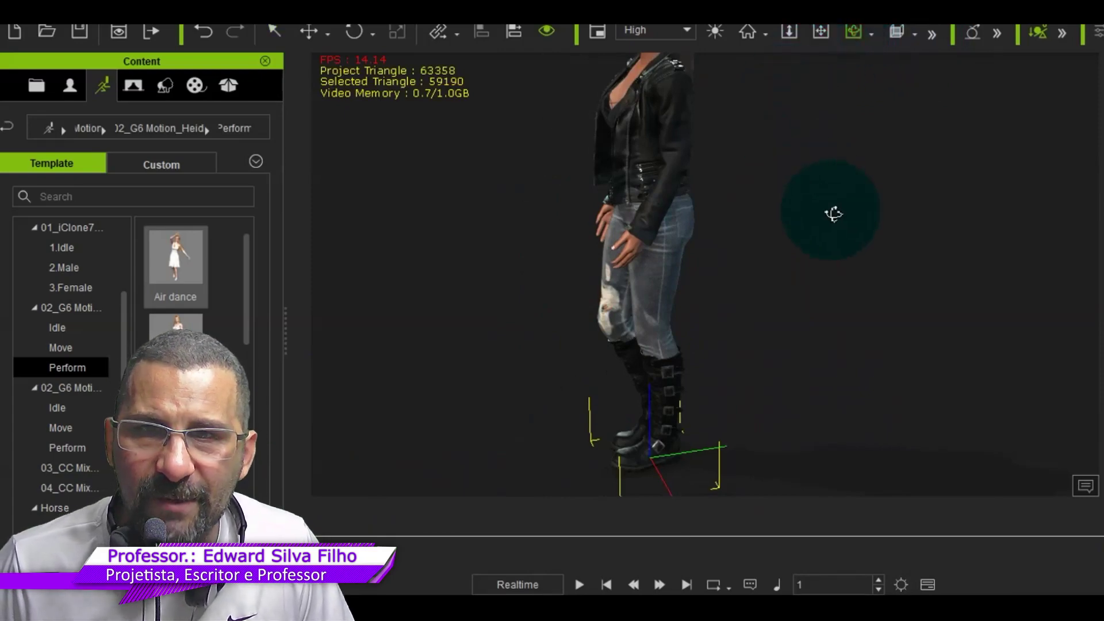
# Frame the avatar's upper body and play the Air dance motion, following the movement with the camera.
pyautogui.moveTo(833, 215); pyautogui.dragTo(980, 243)
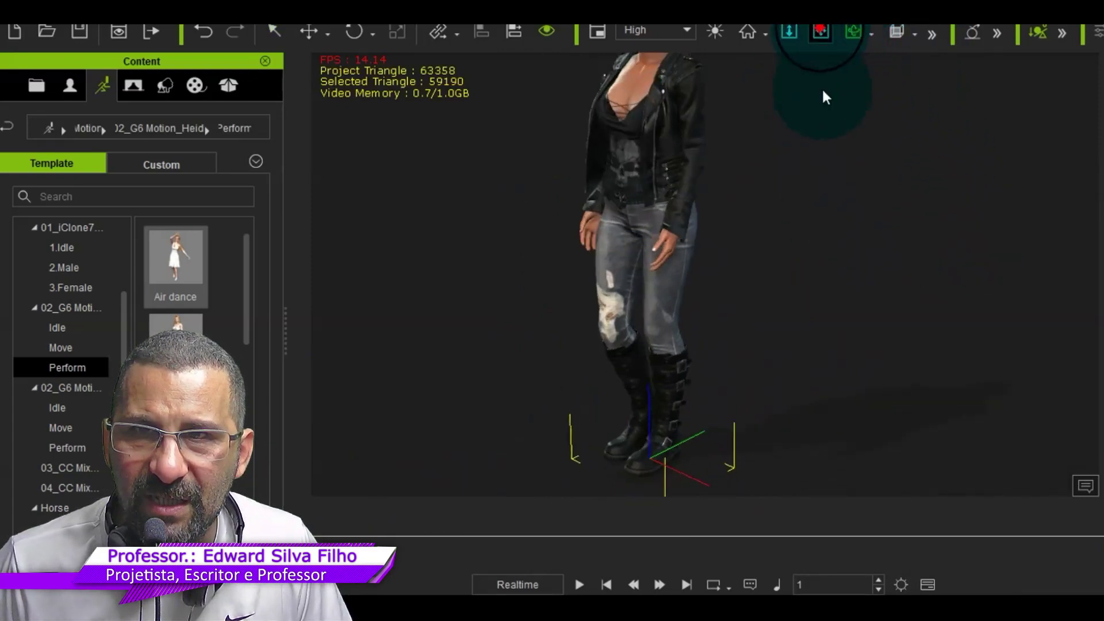
pyautogui.click(820, 31)
pyautogui.moveTo(731, 180); pyautogui.dragTo(734, 345)
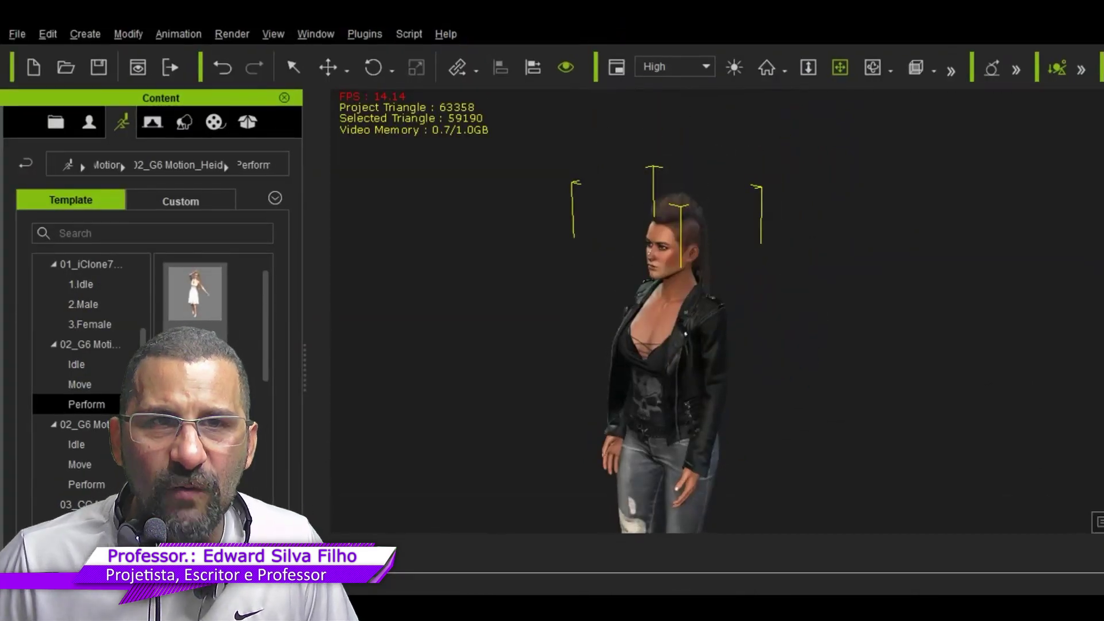
pyautogui.scroll(4, 798, 221)
pyautogui.scroll(-1, 722, 216)
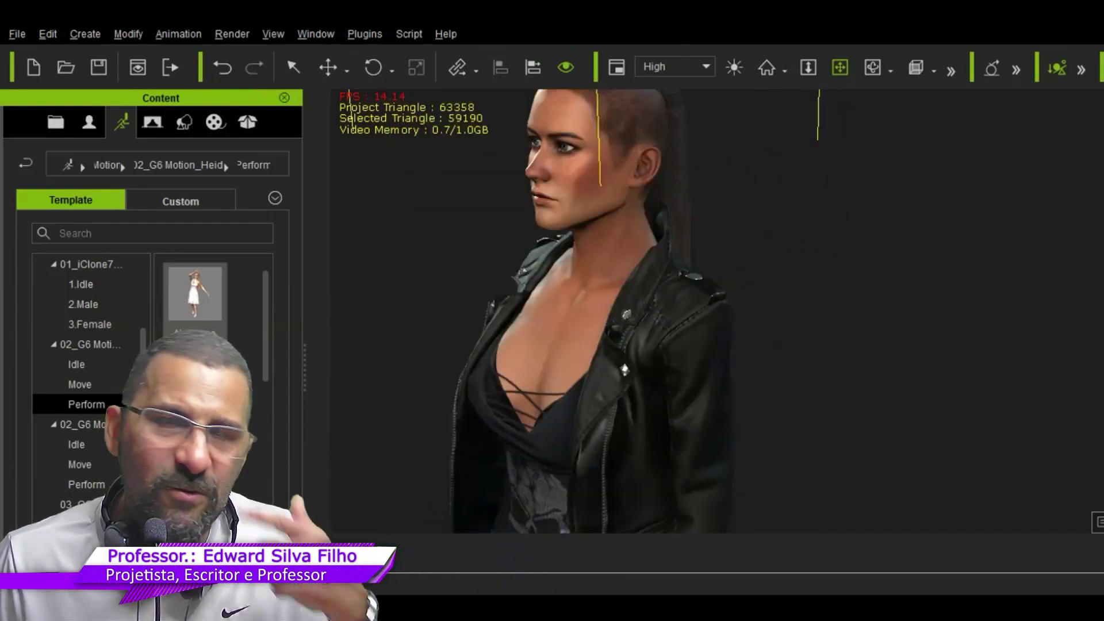
pyautogui.click(591, 582)
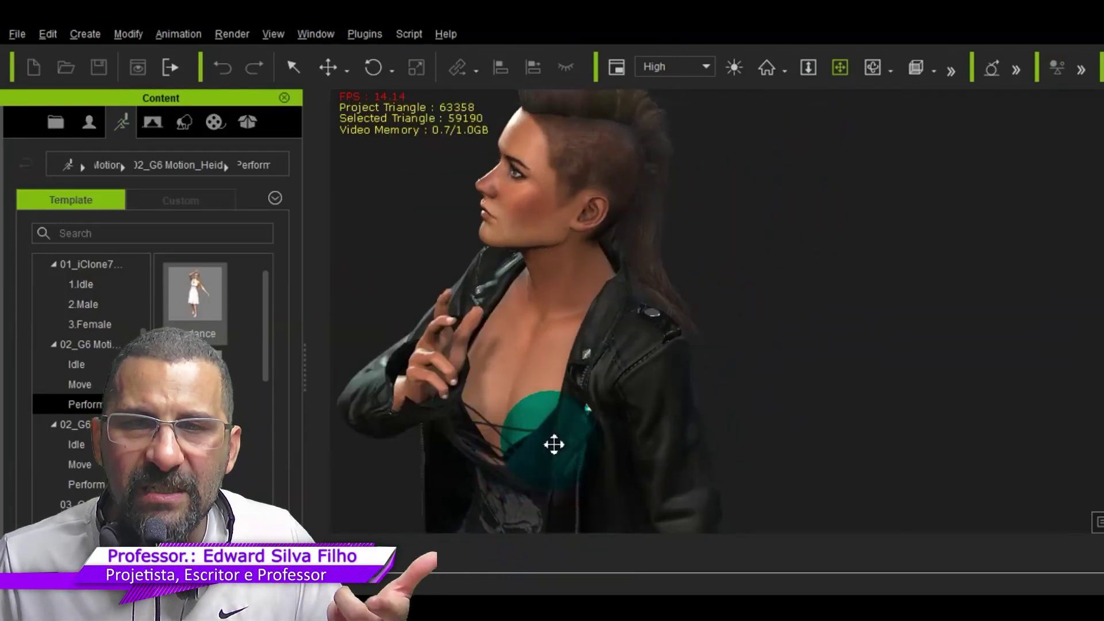
pyautogui.moveTo(656, 392); pyautogui.dragTo(1100, 247, button='right')
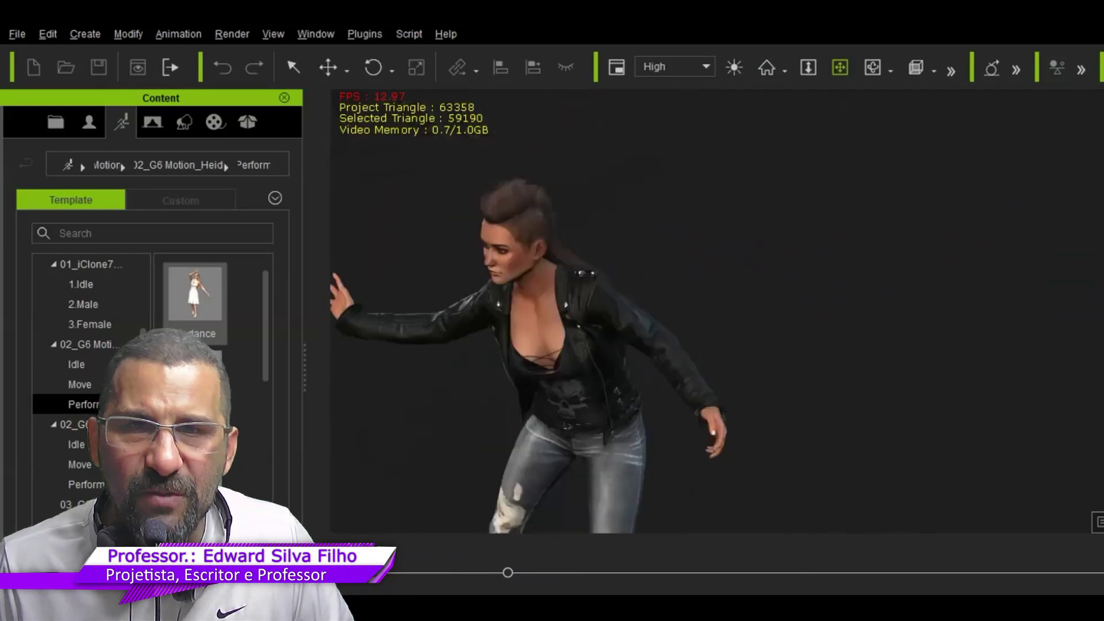
pyautogui.moveTo(749, 320); pyautogui.dragTo(1033, 367)
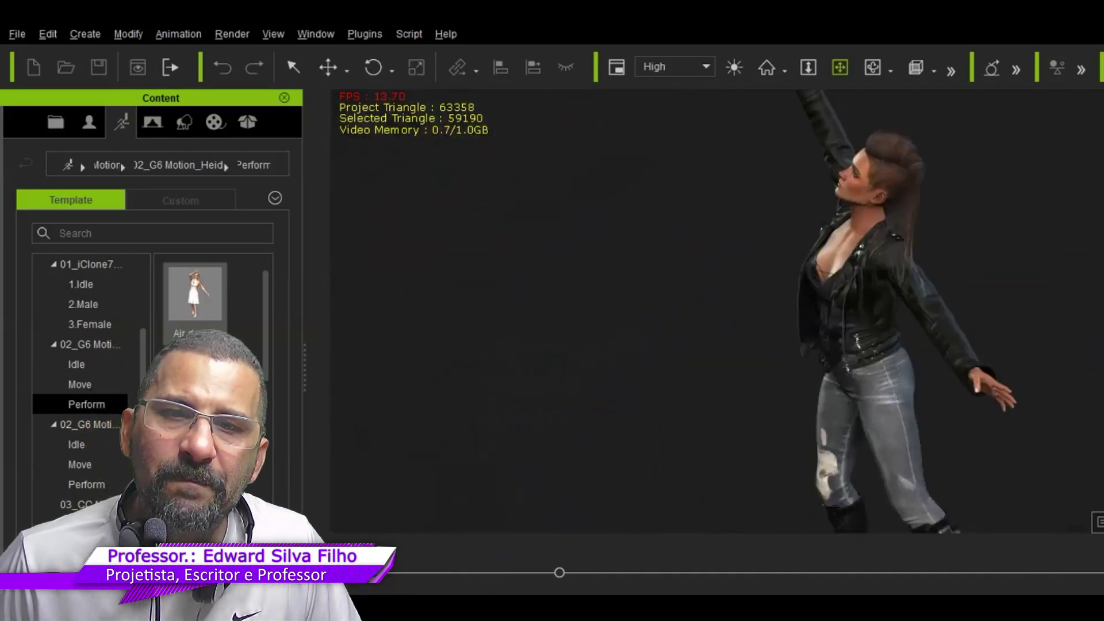
pyautogui.moveTo(1033, 367); pyautogui.dragTo(1023, 372, button='right')
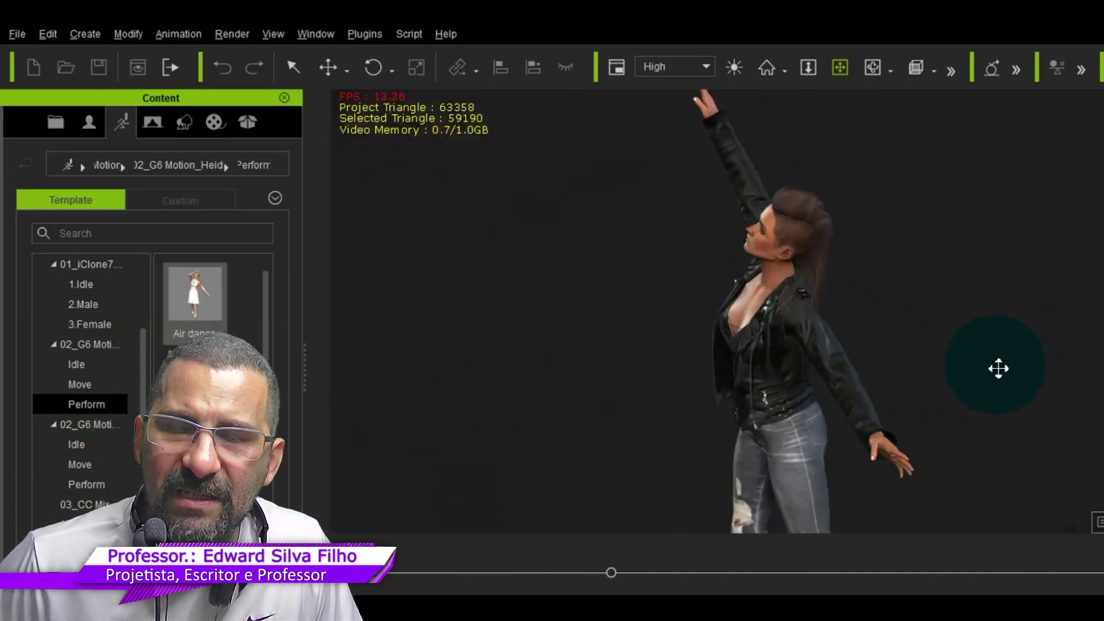
pyautogui.click(650, 574)
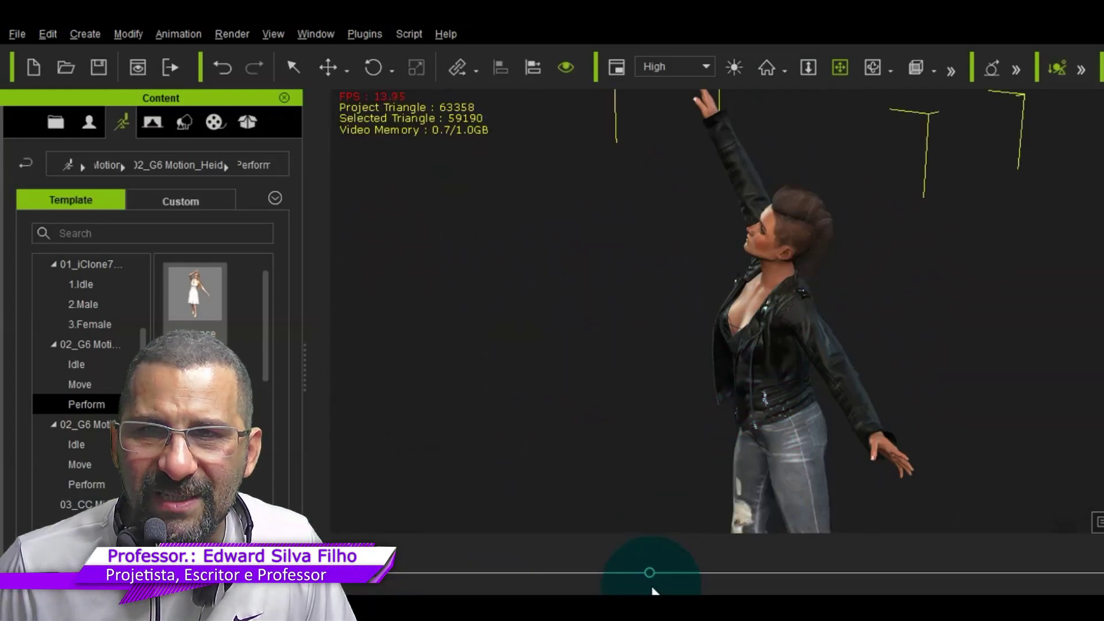
# Replay the Air dance motion on the avatar.
pyautogui.click(351, 587)
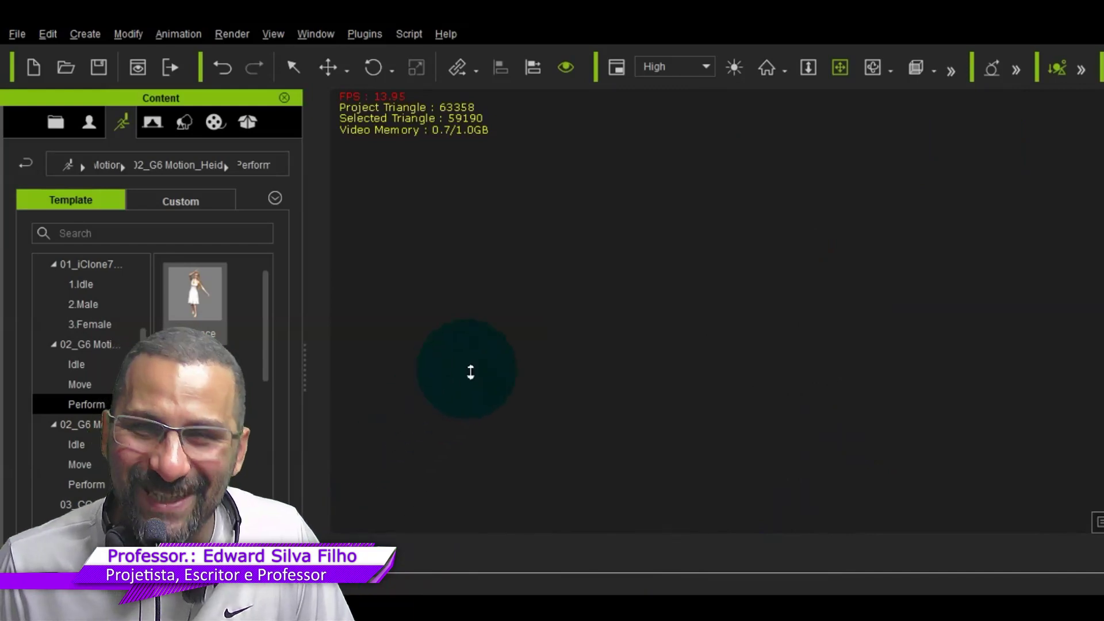
pyautogui.click(35, 584)
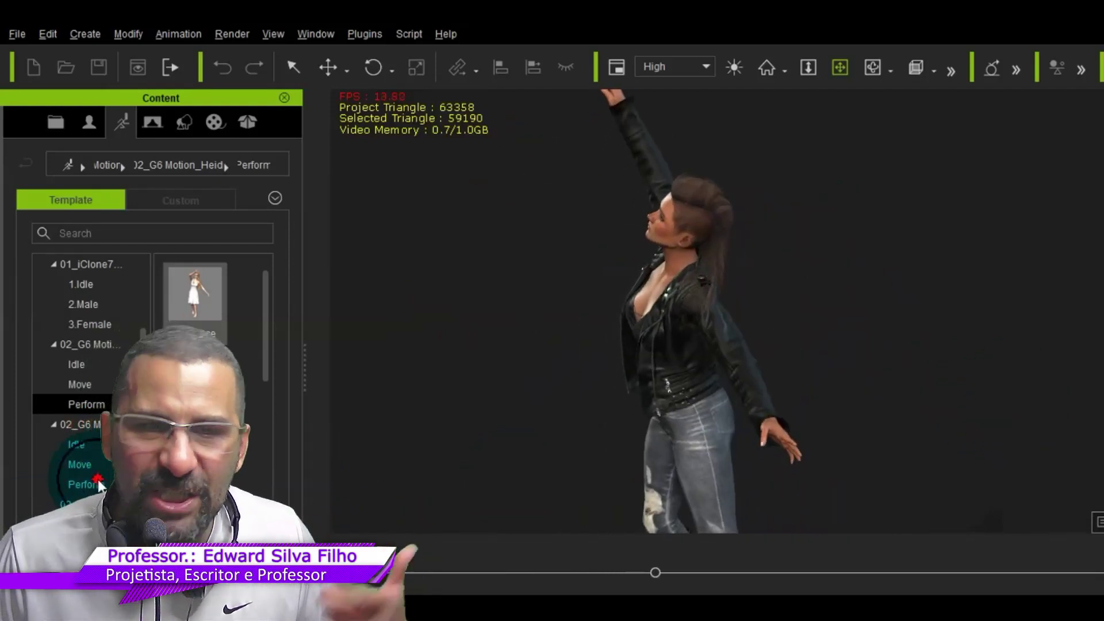
pyautogui.click(74, 484)
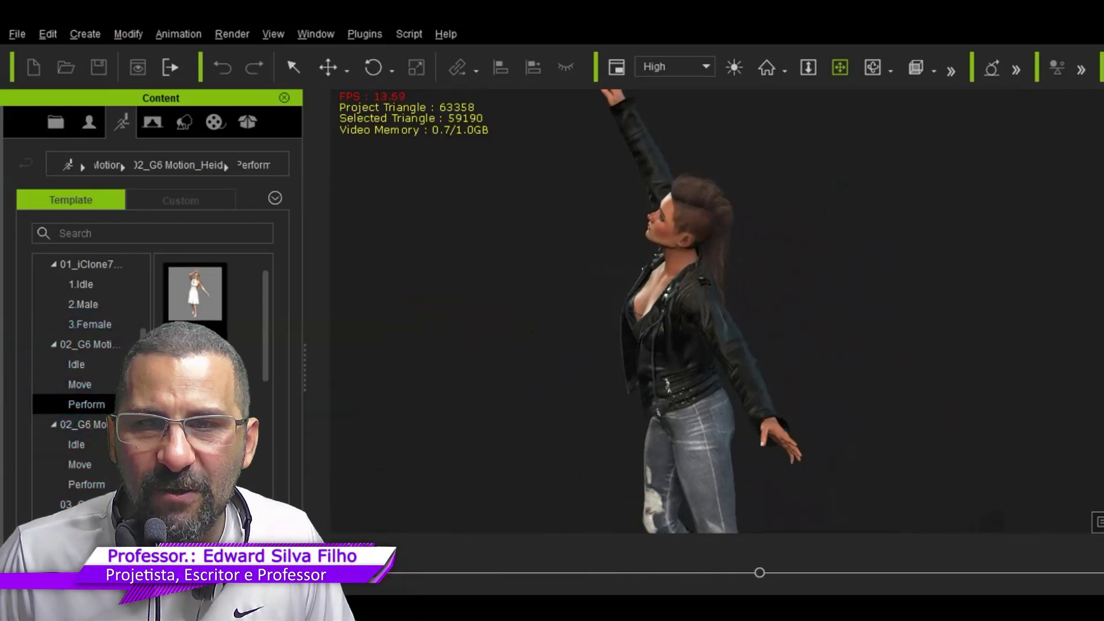
# Return to the start of the animation template library and open the Persona templates.
pyautogui.scroll(3, 86, 348)
pyautogui.click(92, 342)
pyautogui.click(102, 288)
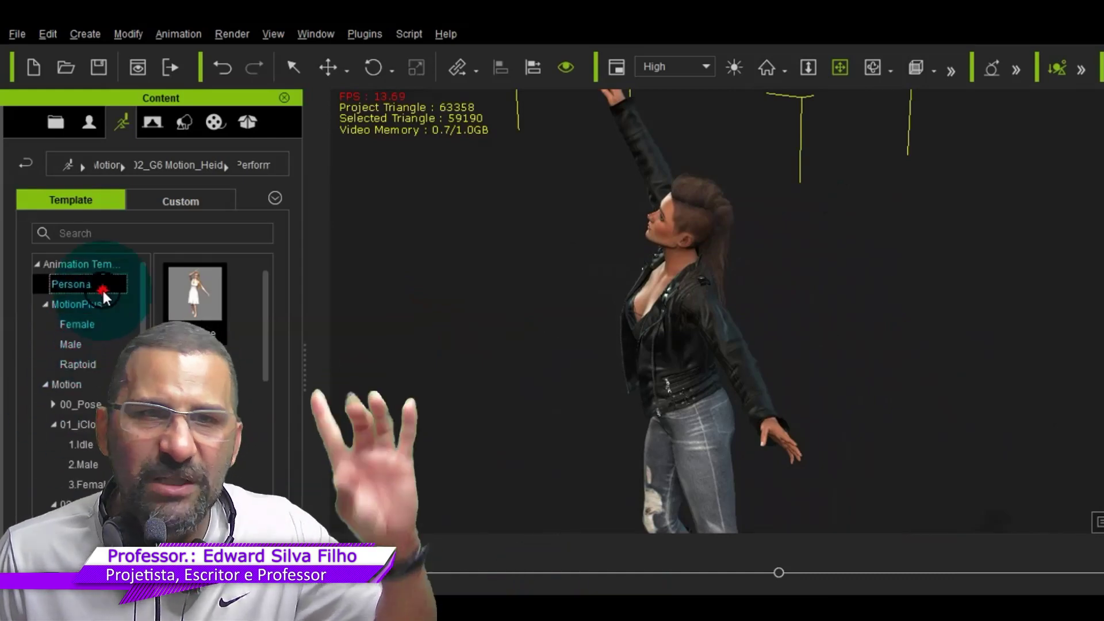
# Apply the first Sad template from the Face expression loops to the avatar's face.
pyautogui.scroll(-6, 89, 371)
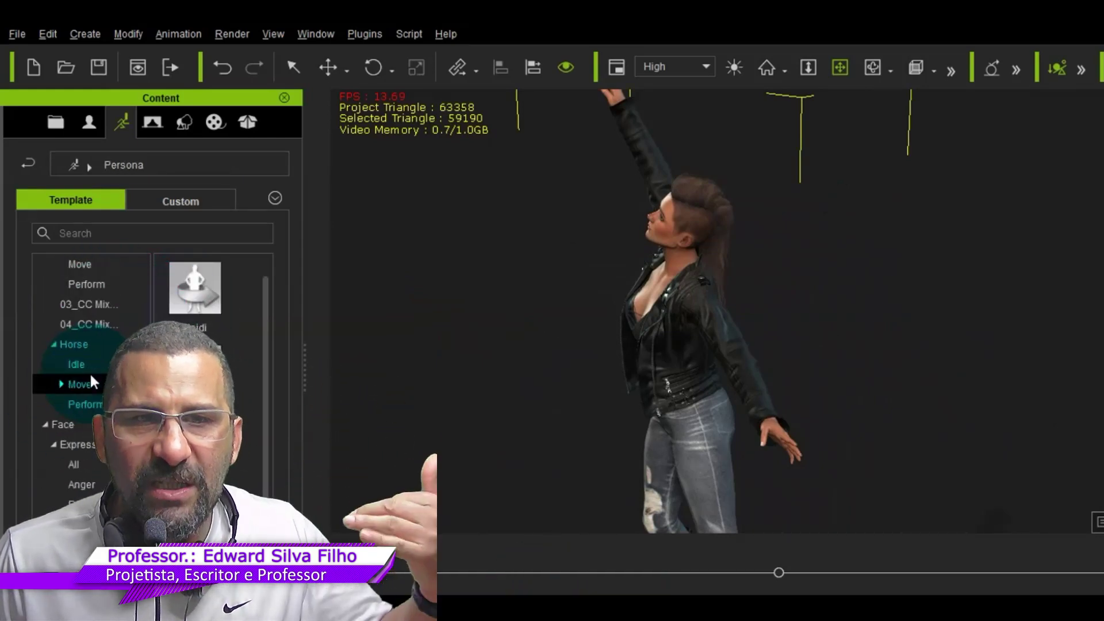
pyautogui.click(77, 484)
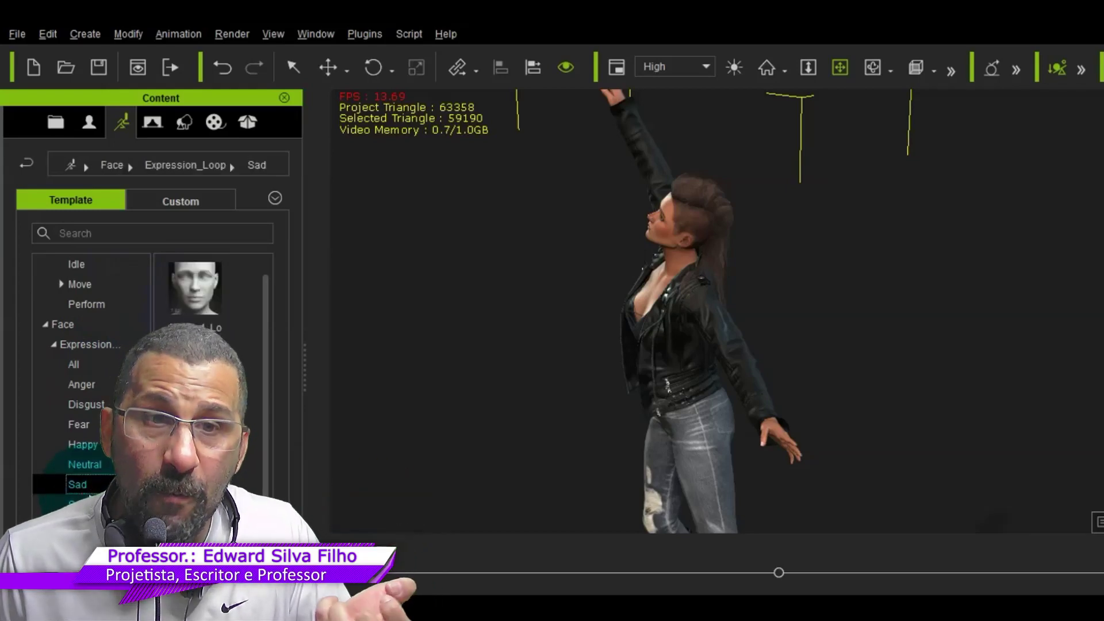
pyautogui.moveTo(199, 293); pyautogui.dragTo(624, 230)
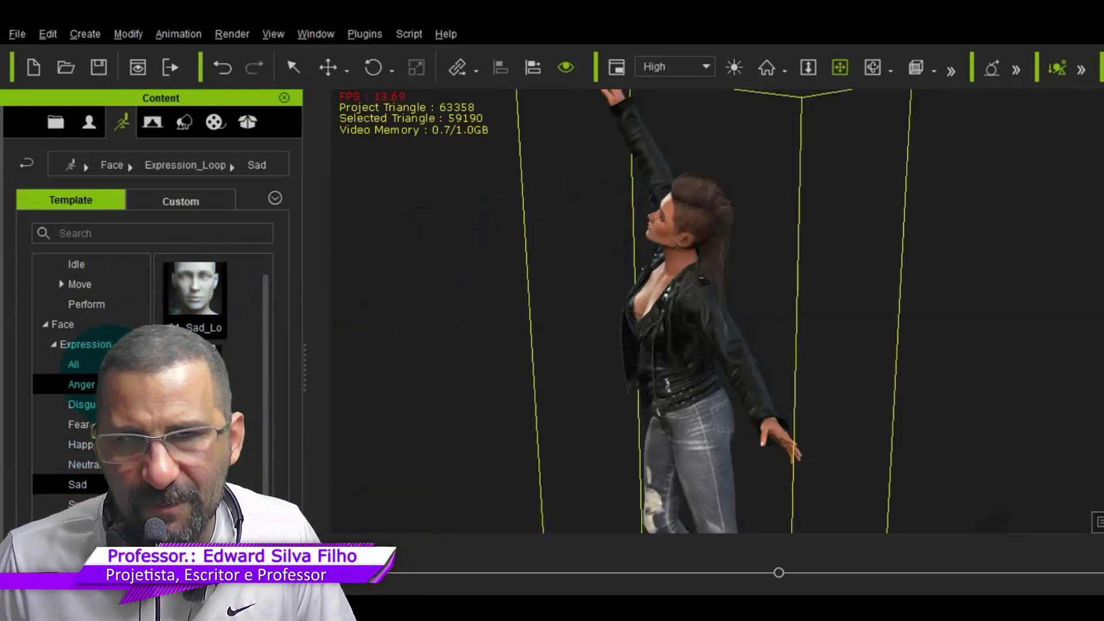
# Open the Face templates, then switch to the custom animation library and browse its Persona, MotionPlus, Motion, Face and Gesture folders.
pyautogui.click(76, 330)
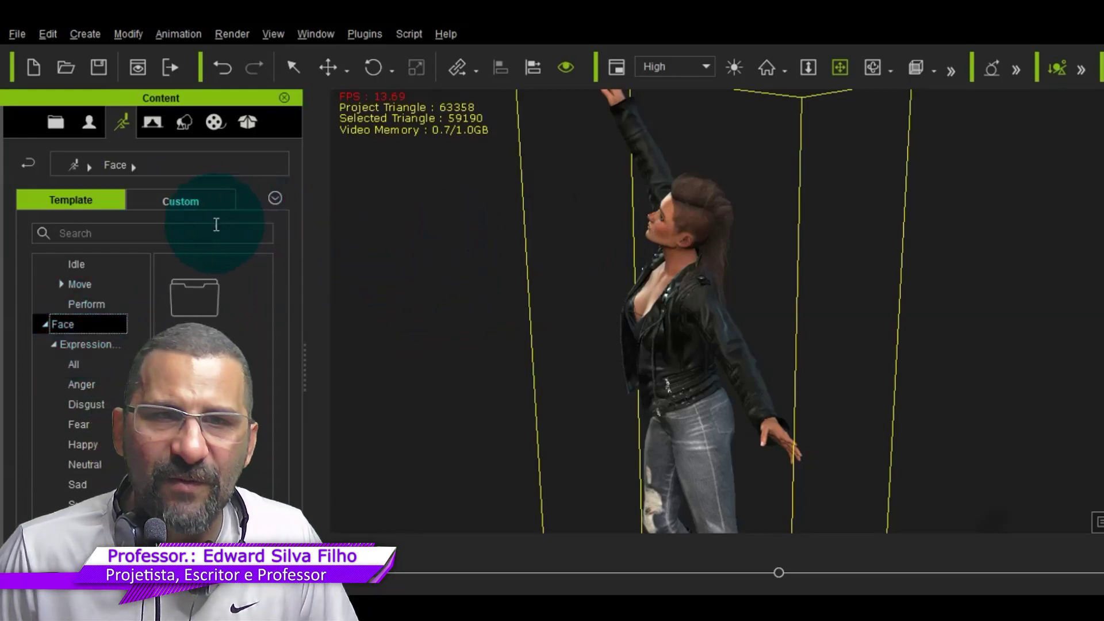
pyautogui.click(207, 202)
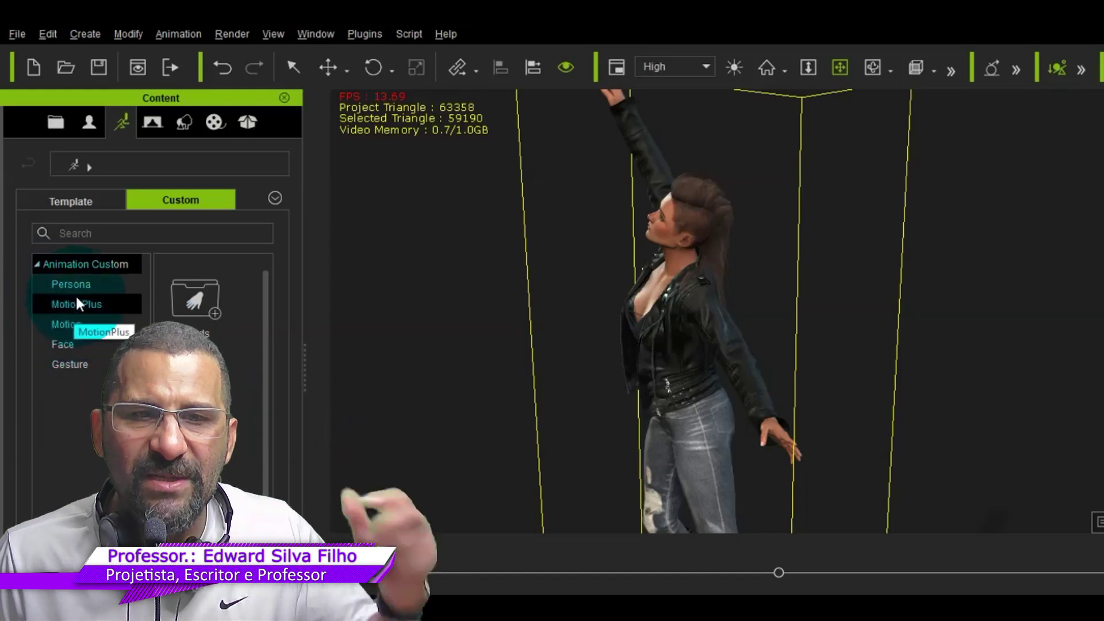
pyautogui.click(74, 291)
pyautogui.click(73, 323)
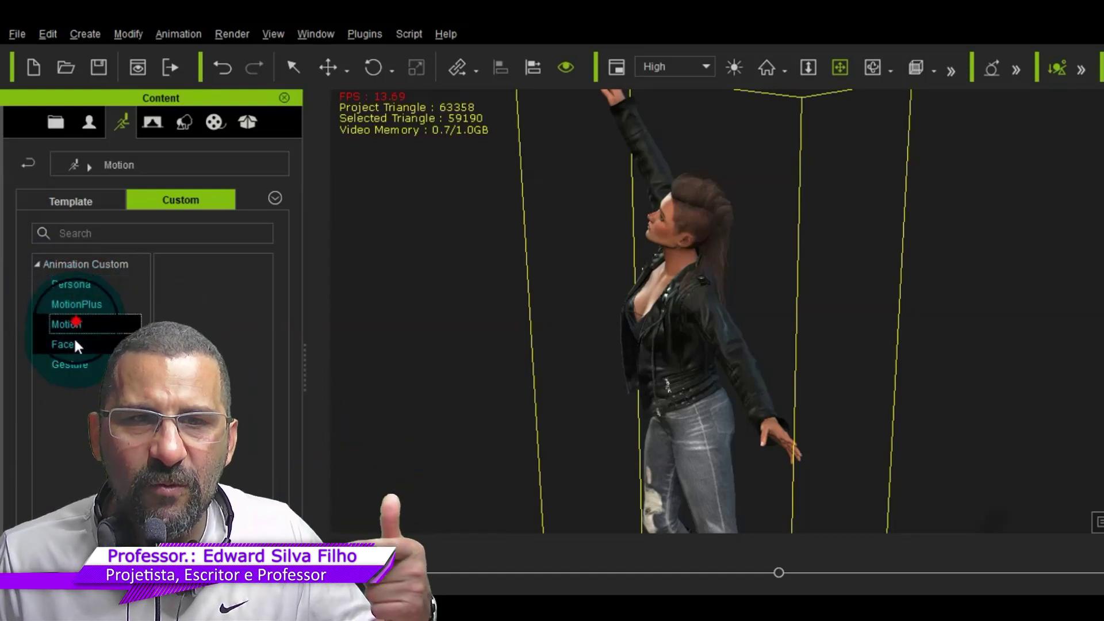
pyautogui.click(74, 343)
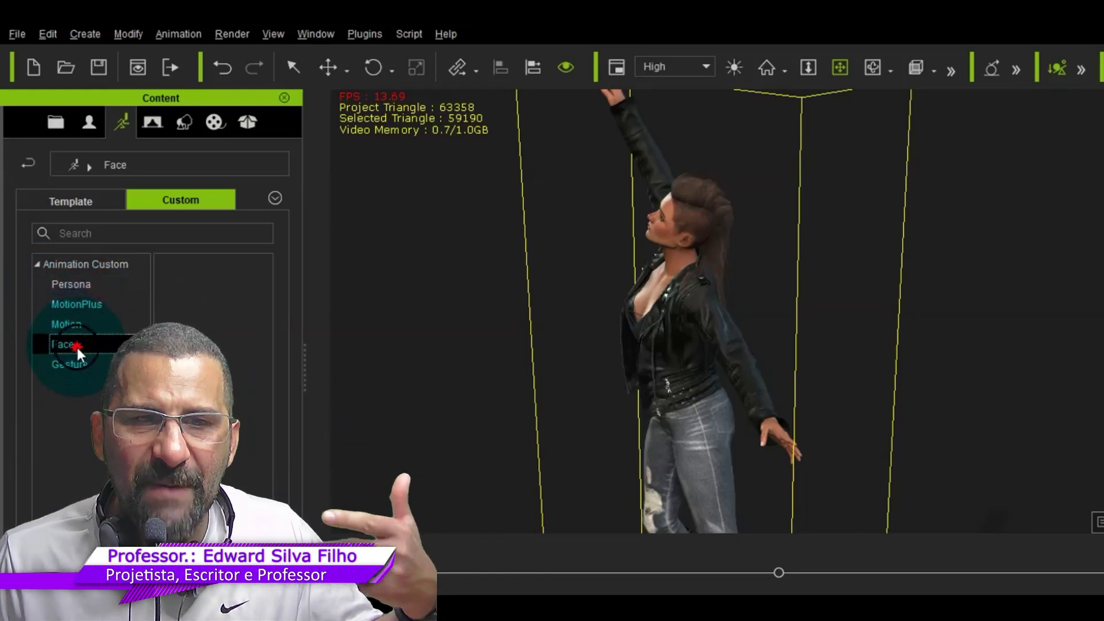
pyautogui.click(87, 363)
pyautogui.click(80, 344)
pyautogui.click(81, 325)
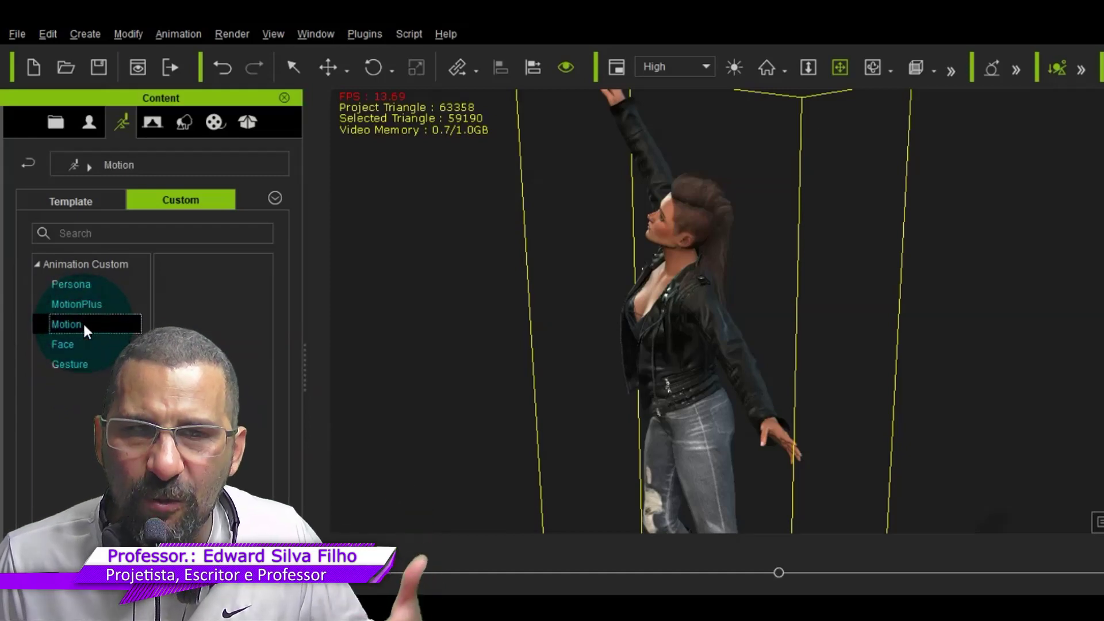
pyautogui.click(96, 305)
pyautogui.click(115, 285)
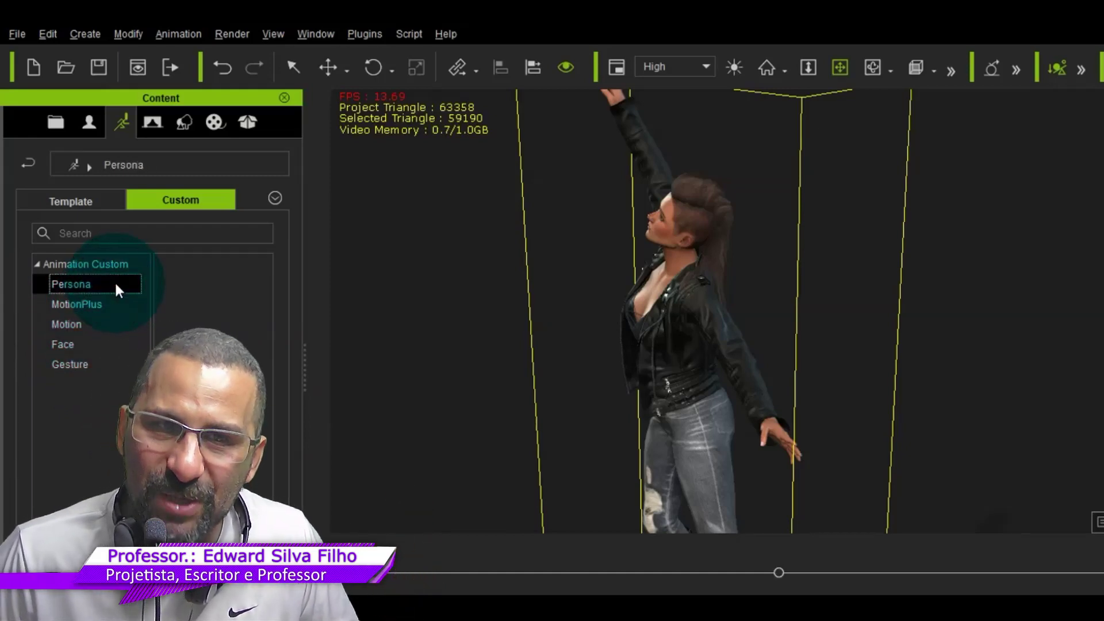
# Review the custom Motion and Face folders again and open the Motion folder from the Animation Custom root.
pyautogui.click(113, 325)
pyautogui.click(113, 348)
pyautogui.click(653, 209)
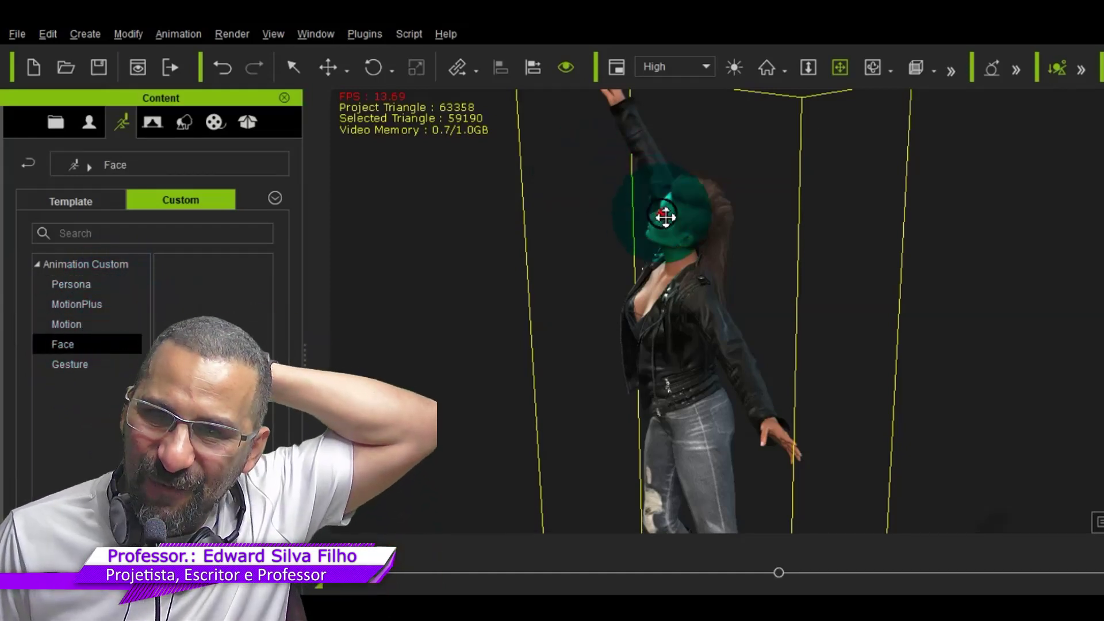
pyautogui.click(66, 314)
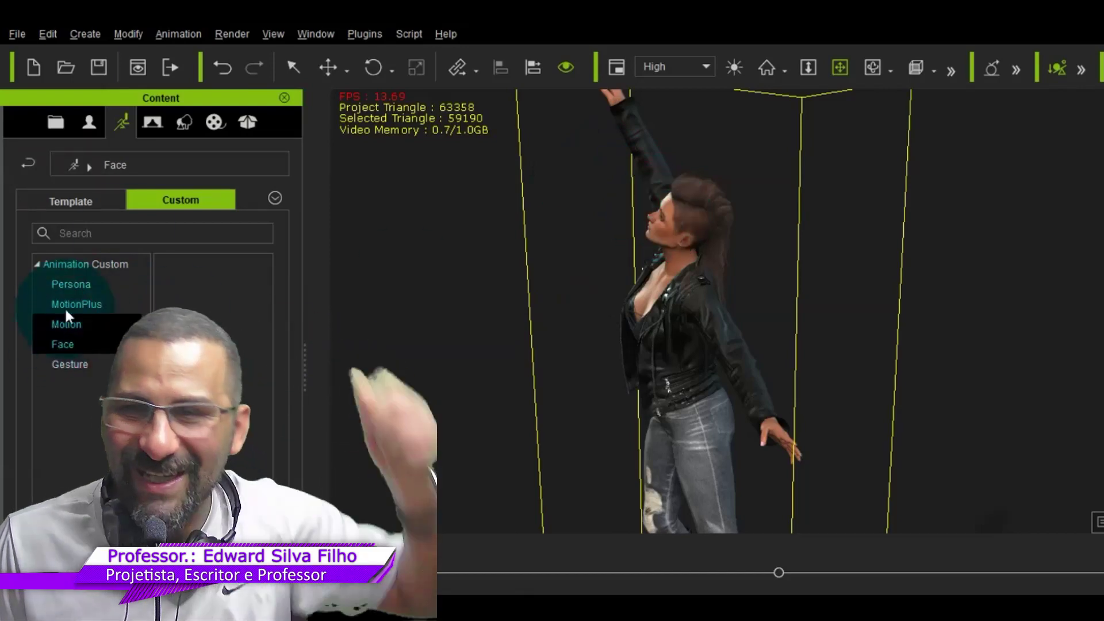
pyautogui.click(96, 327)
pyautogui.doubleClick(95, 270)
pyautogui.click(99, 293)
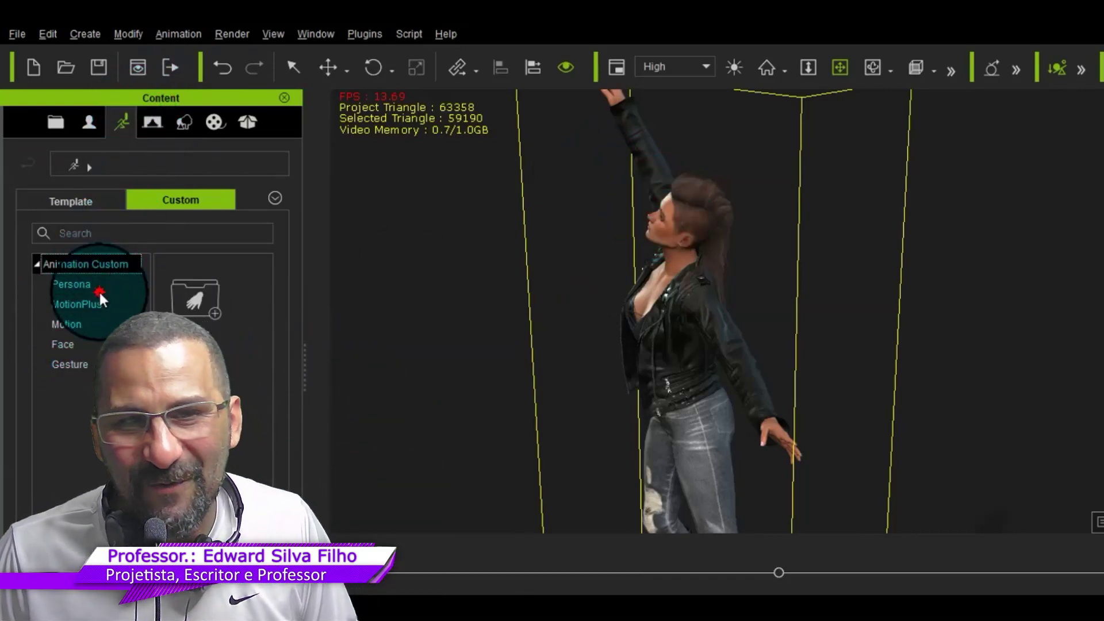
pyautogui.click(36, 264)
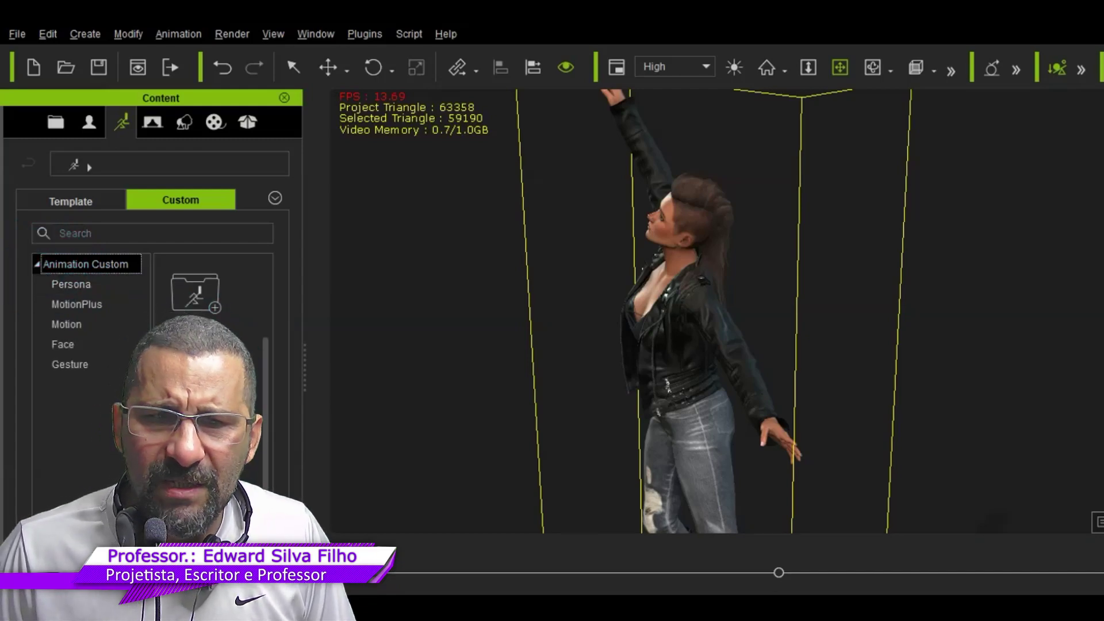
pyautogui.doubleClick(183, 292)
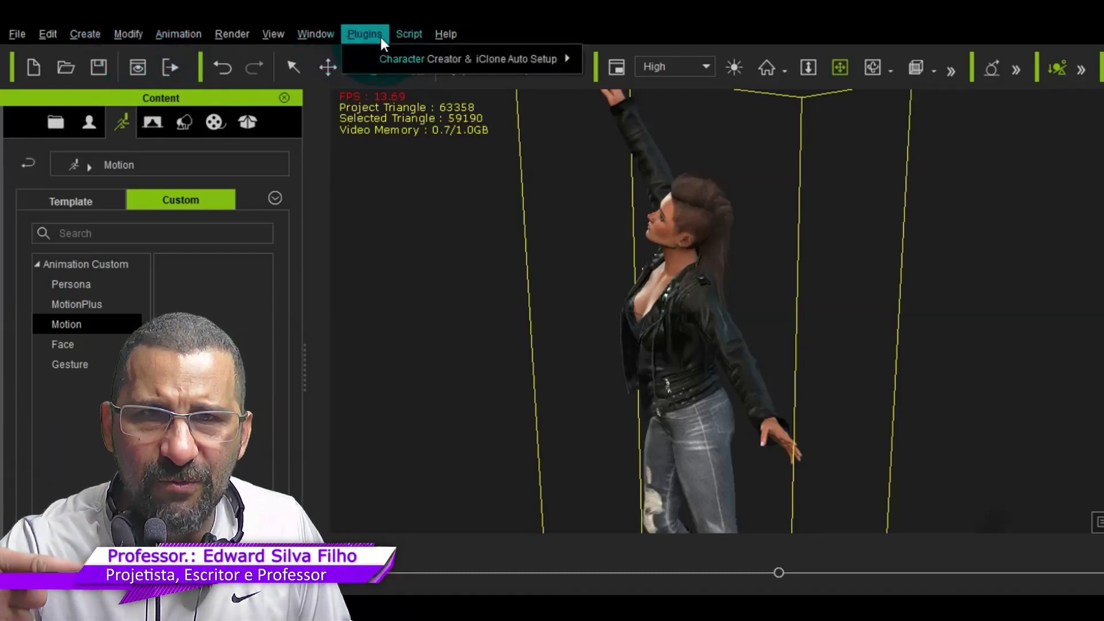
# Open the Character Creator & iClone Auto Setup tool link in the browser and close the extra tab, keeping the Unity page.
pyautogui.moveTo(395, 58)
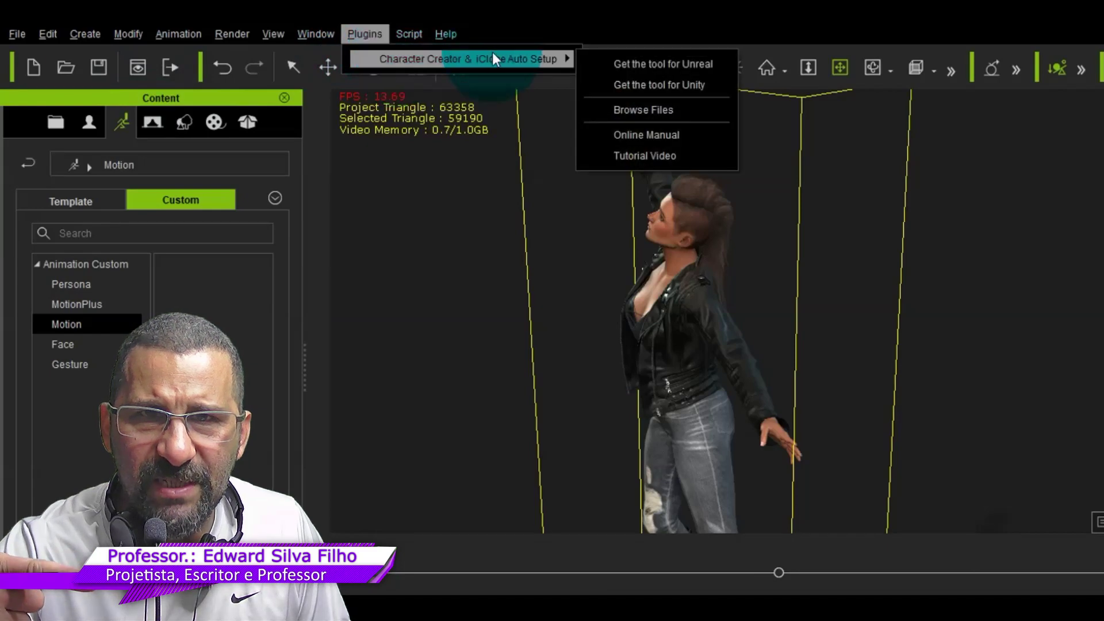
pyautogui.click(619, 64)
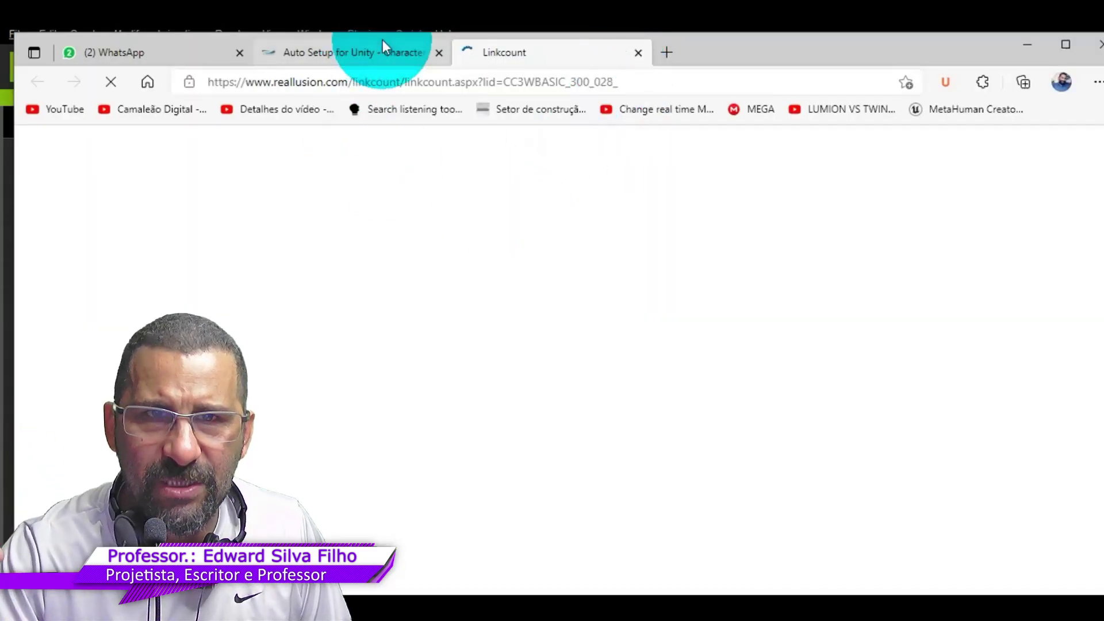
pyautogui.click(638, 53)
pyautogui.moveTo(569, 149)
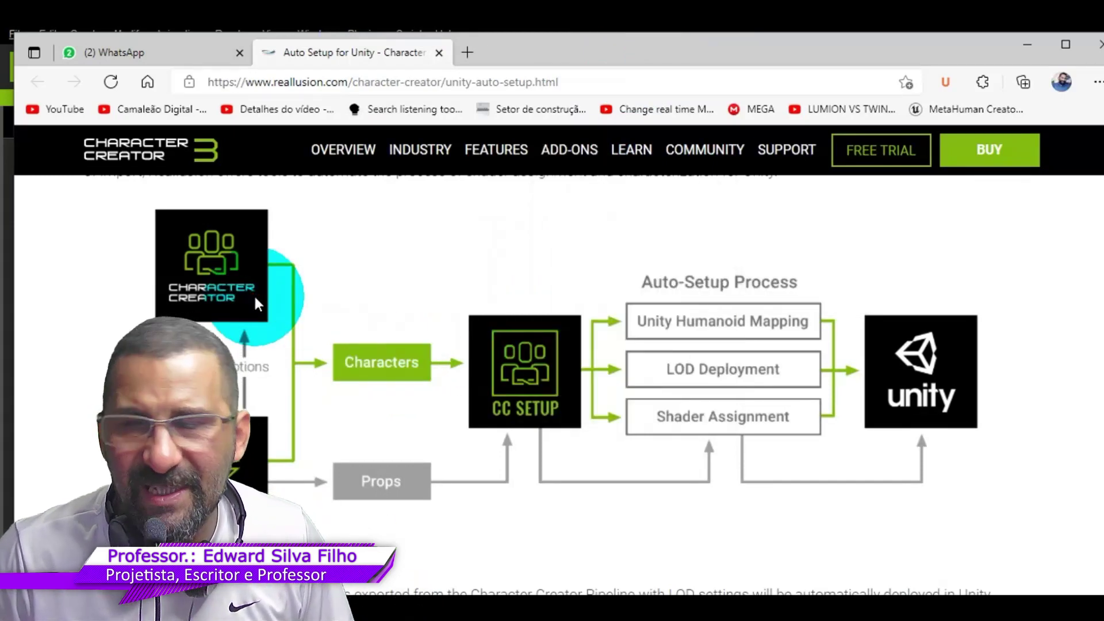
# Download version 1.1 of the Character Creator & iClone Auto Setup tool for Unity and open the downloaded file.
pyautogui.keyDown('ctrl'); pyautogui.scroll(2, 254, 295); pyautogui.keyUp('ctrl')
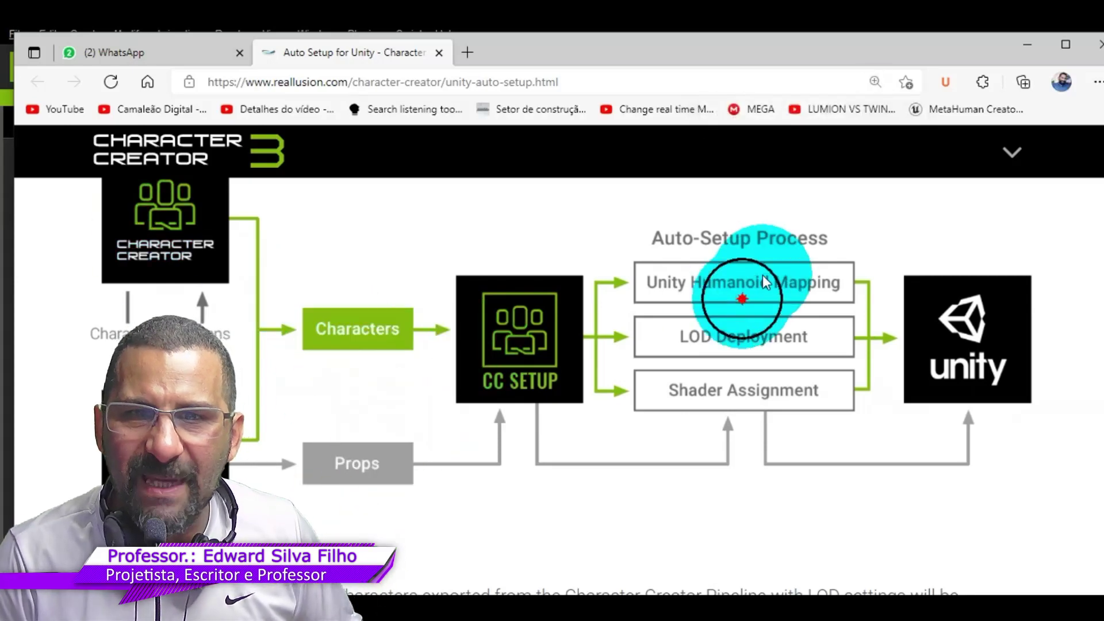
pyautogui.scroll(-6, 959, 357)
pyautogui.scroll(-10, 954, 365)
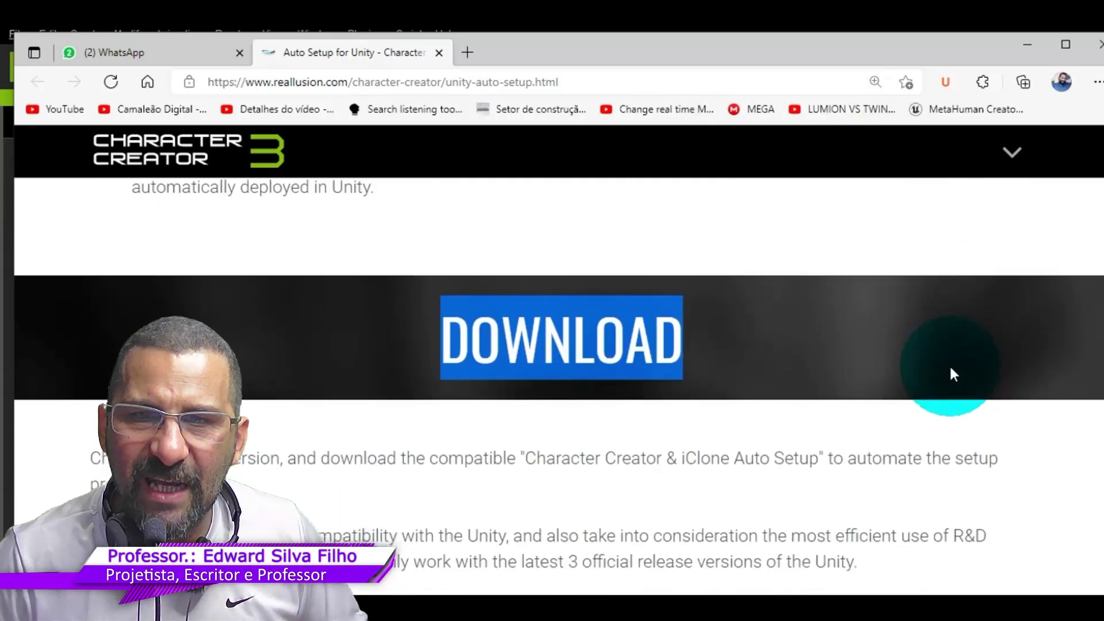
pyautogui.scroll(2, 880, 372)
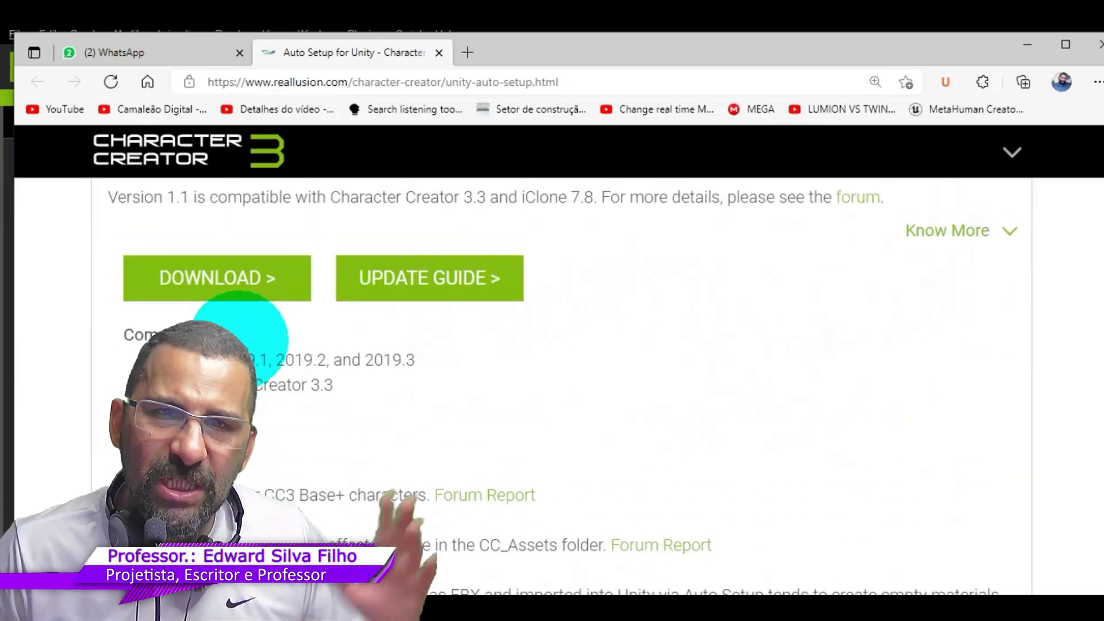
pyautogui.click(234, 284)
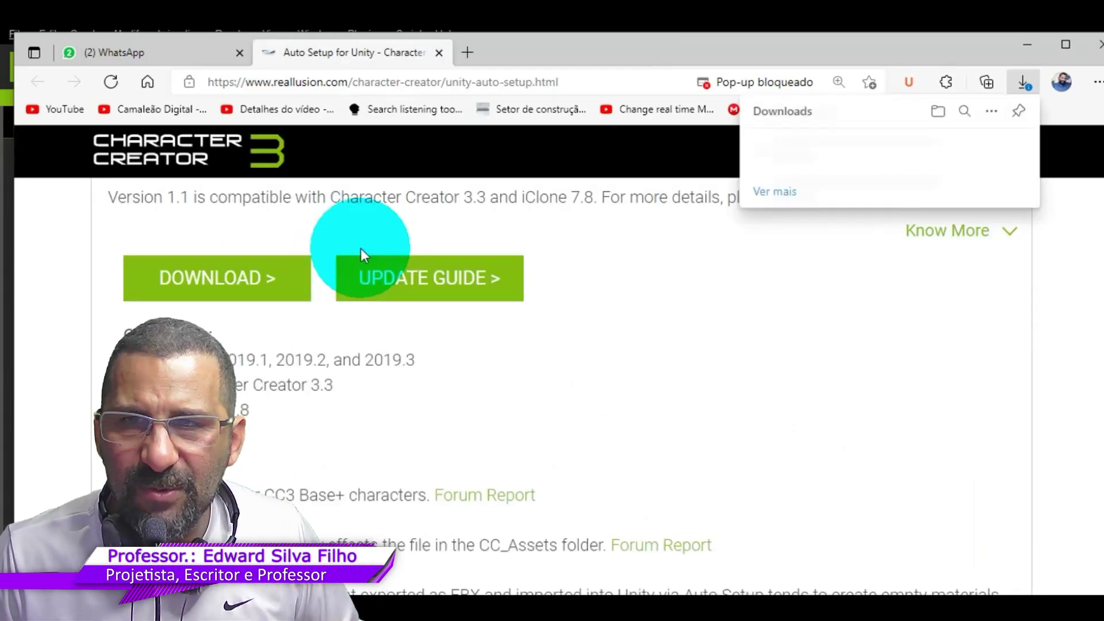
pyautogui.click(892, 169)
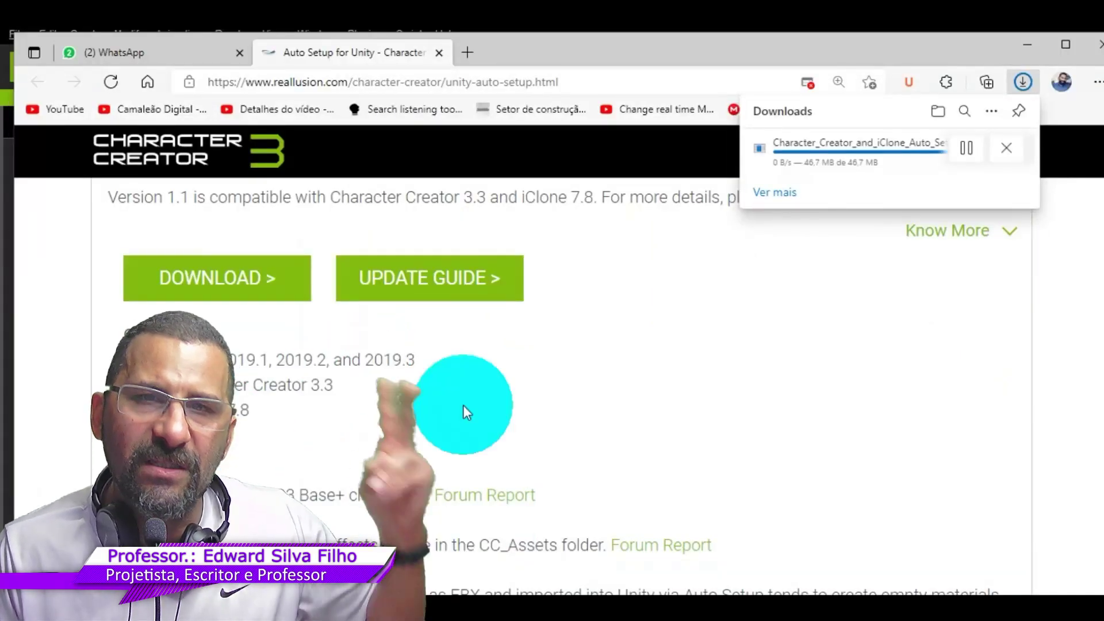
pyautogui.click(797, 155)
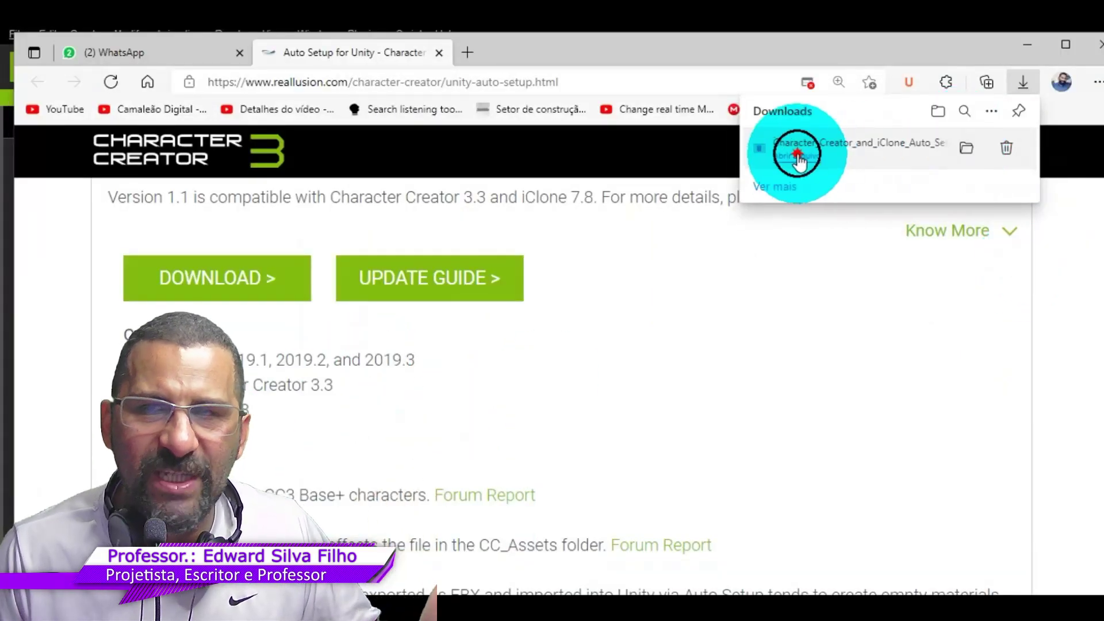
# Launch the downloaded Auto Setup for Unity installer and dismiss the notice about another running instance.
pyautogui.click(797, 155)
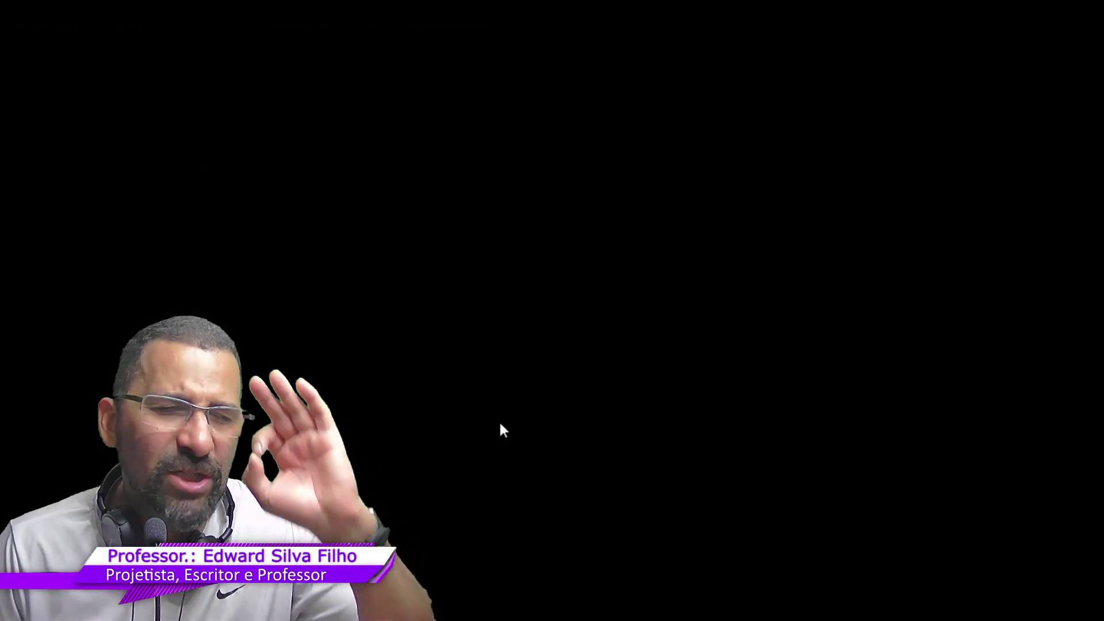
pyautogui.click(499, 419)
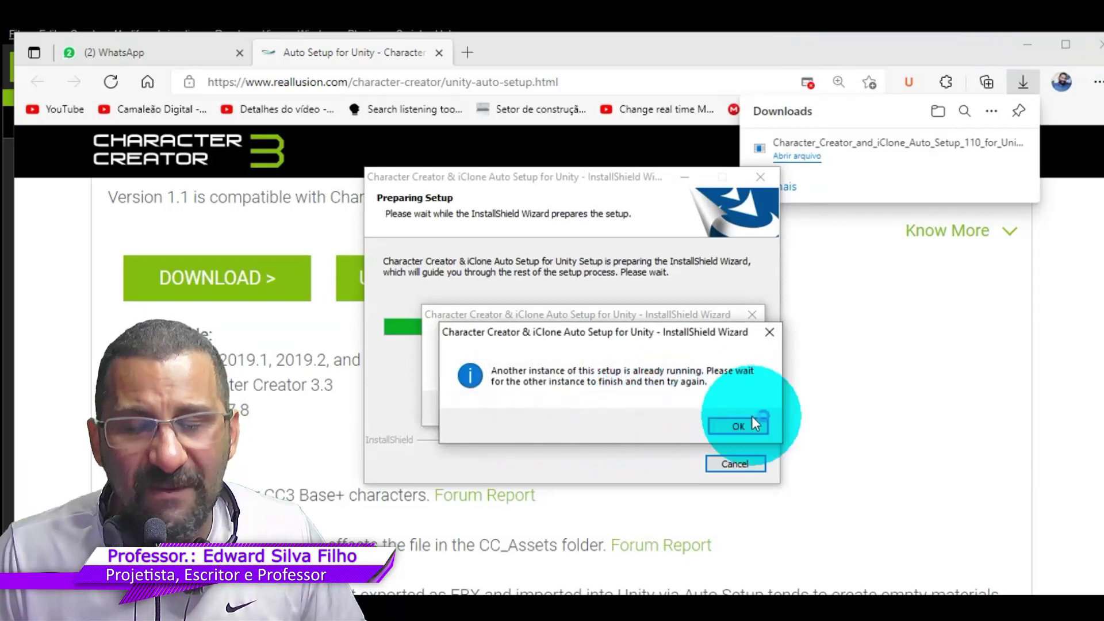
pyautogui.click(749, 423)
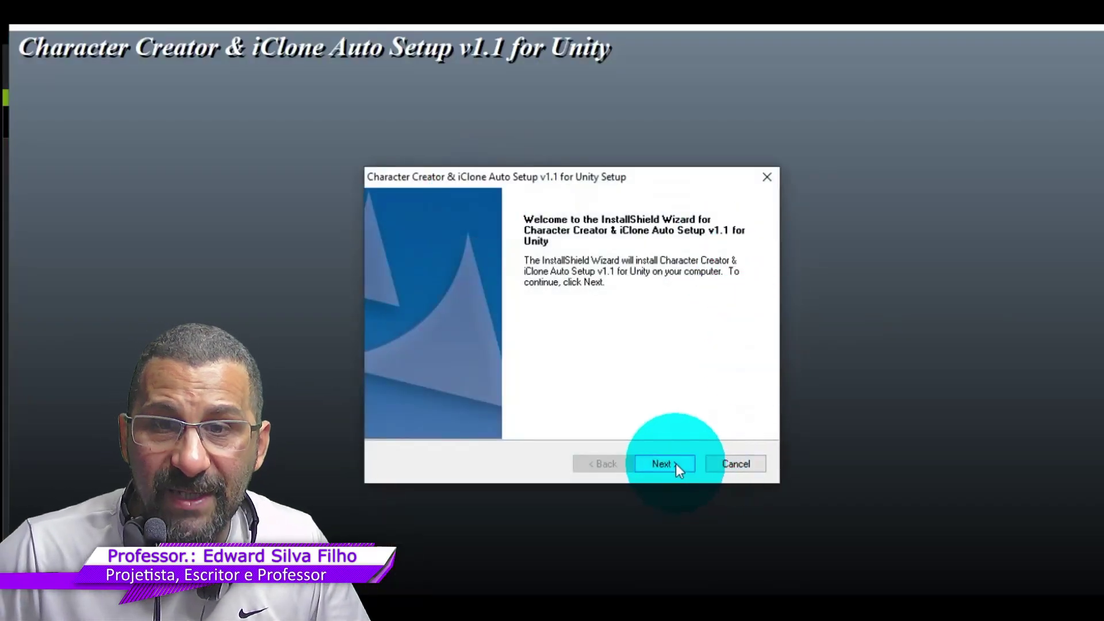
# Proceed past the setup wizard's welcome page and accept the terms of the license agreement.
pyautogui.click(676, 466)
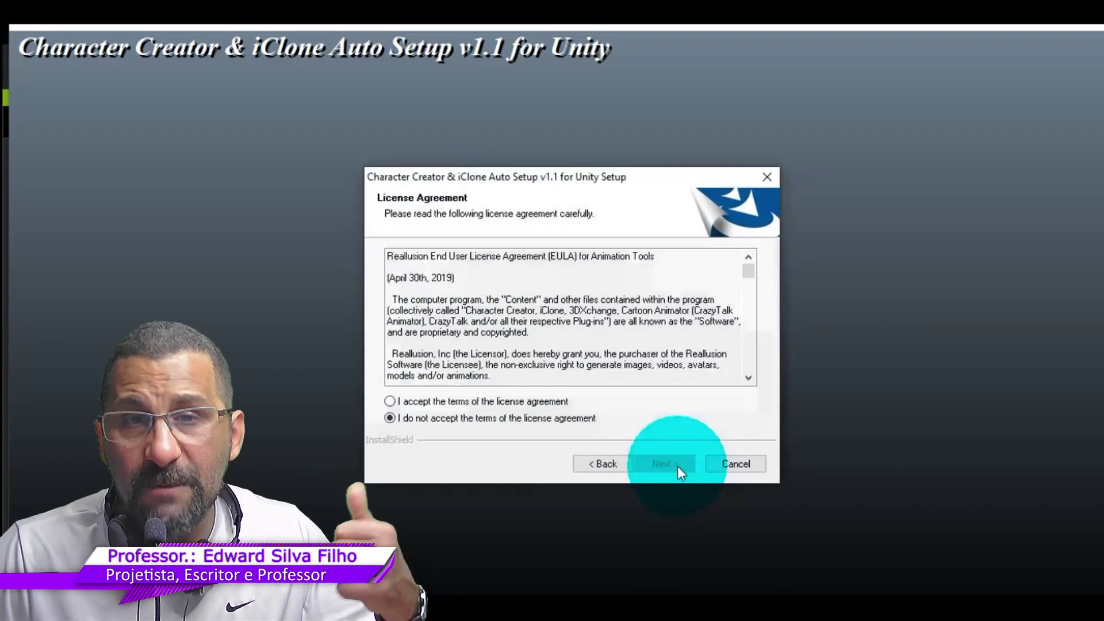
pyautogui.click(422, 401)
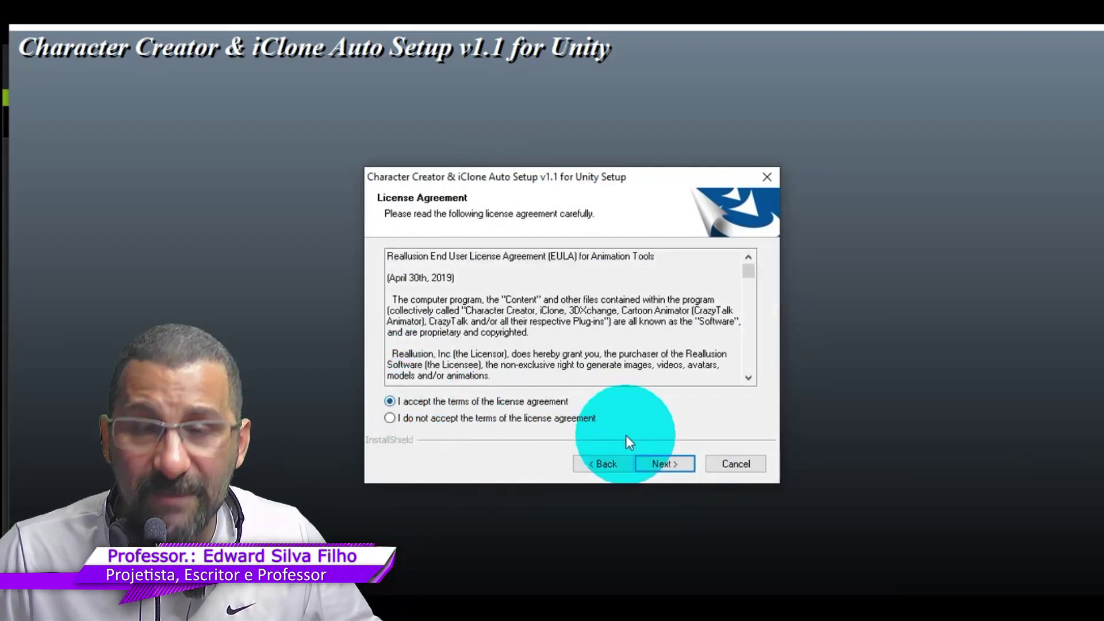
pyautogui.click(663, 469)
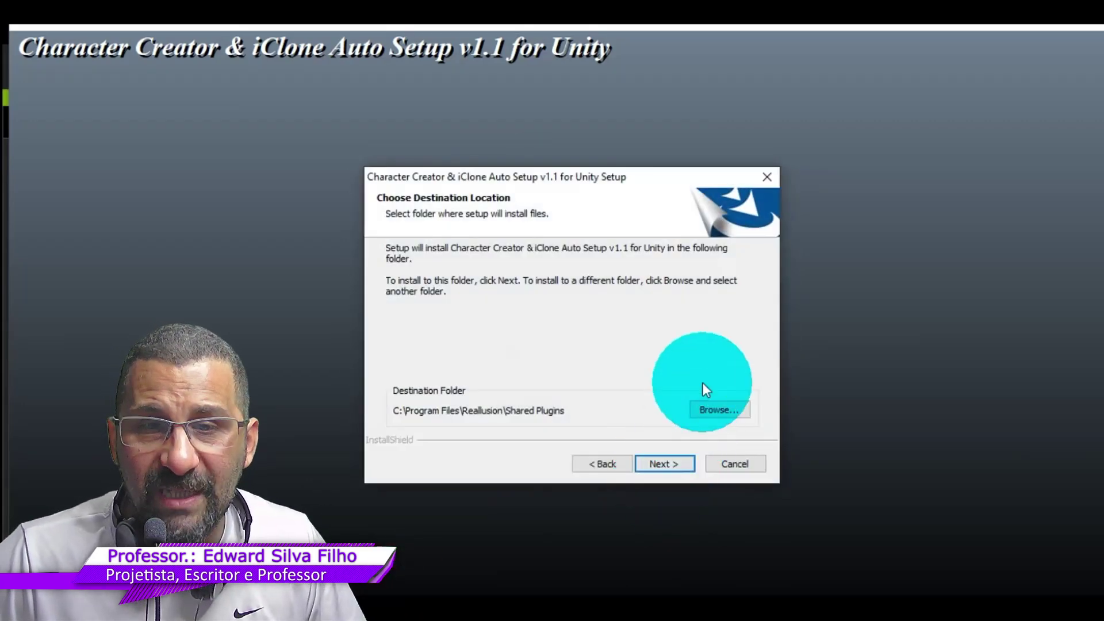
# Open the destination folder chooser and select the "\Shared Plugins" part of the installation path.
pyautogui.click(709, 412)
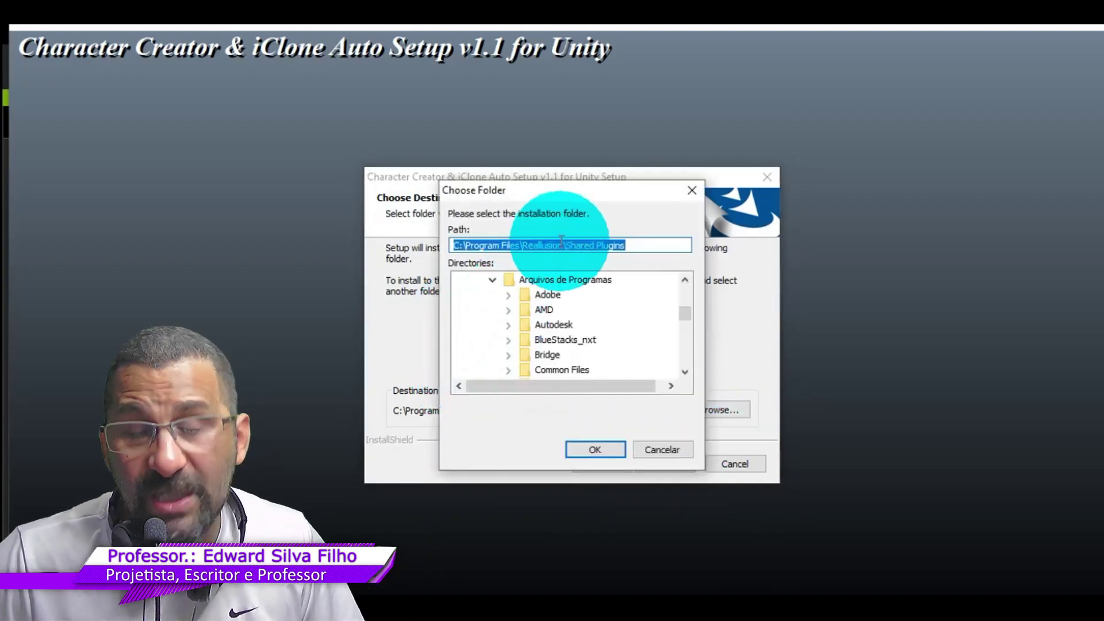
pyautogui.click(564, 245)
pyautogui.hotkey('shift', 'End')
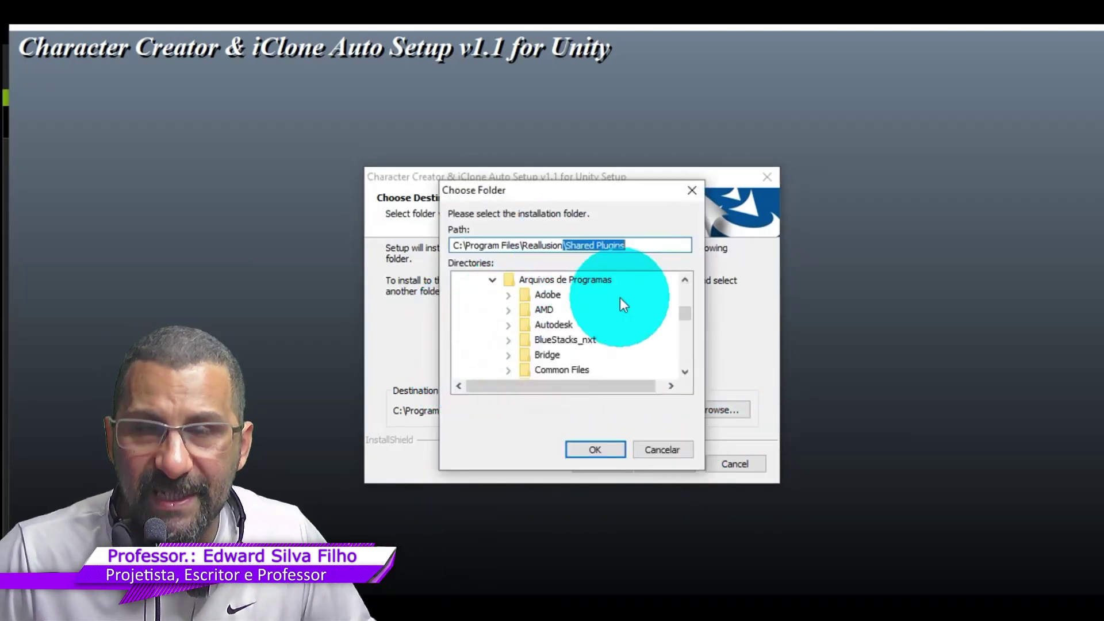
# Browse the directory tree to the Reallusion folder on the diversos (I:) drive and select its Template subfolder.
pyautogui.click(490, 279)
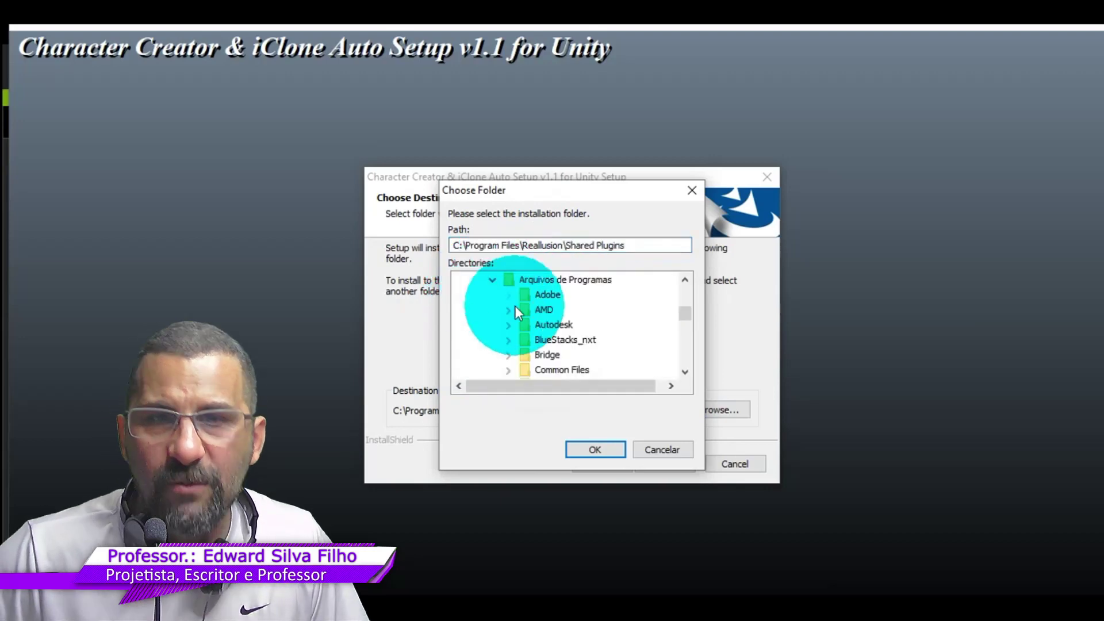
pyautogui.scroll(-1, 515, 306)
pyautogui.scroll(-10, 516, 305)
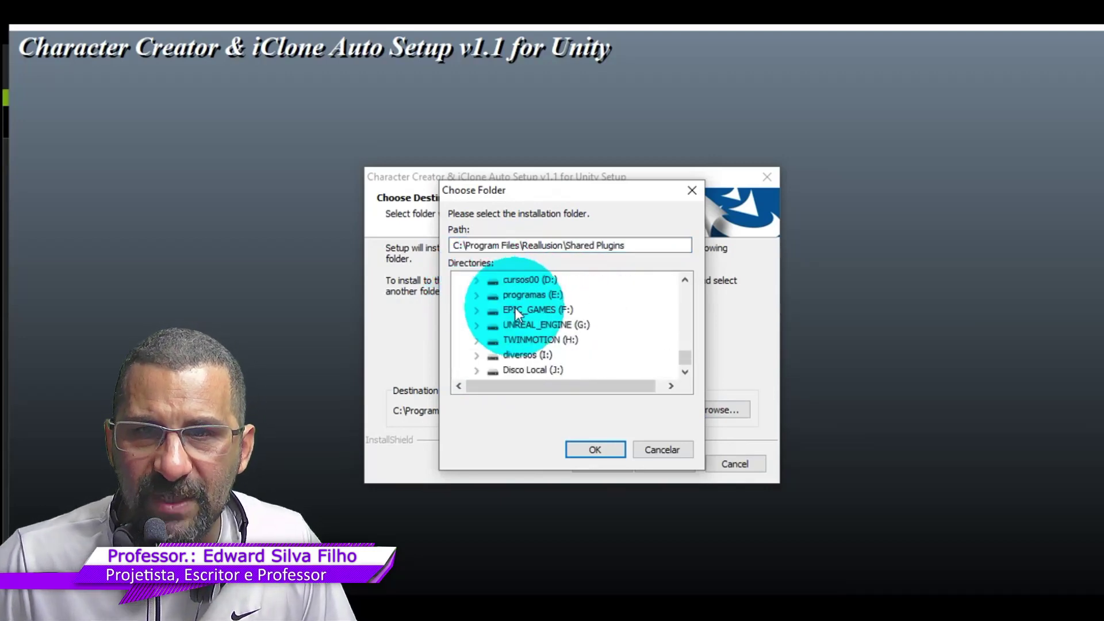
pyautogui.click(540, 355)
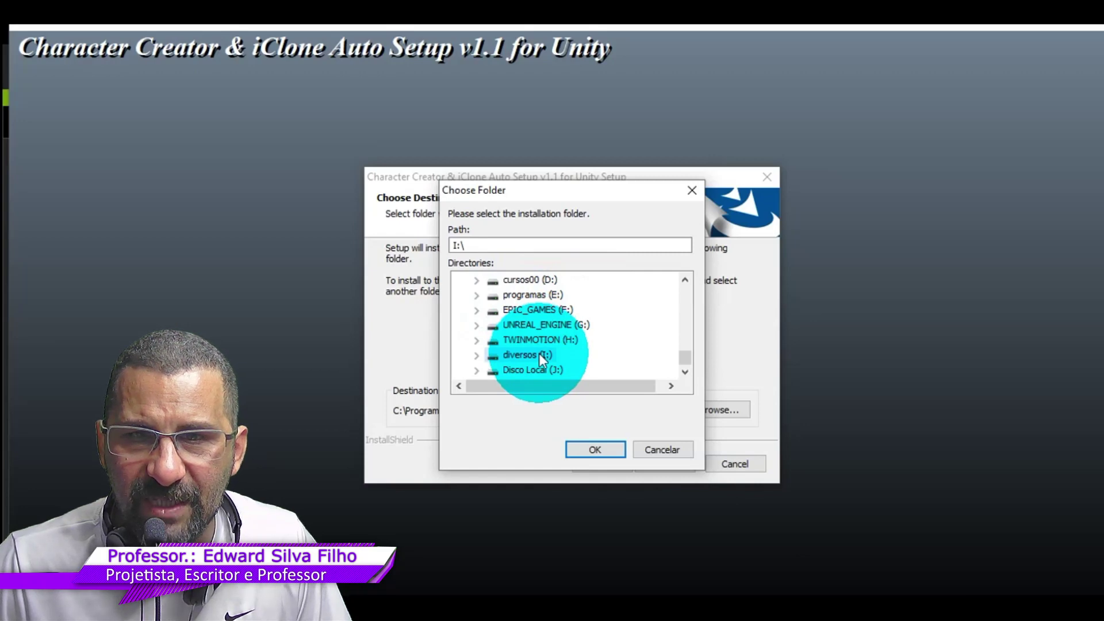
pyautogui.doubleClick(539, 354)
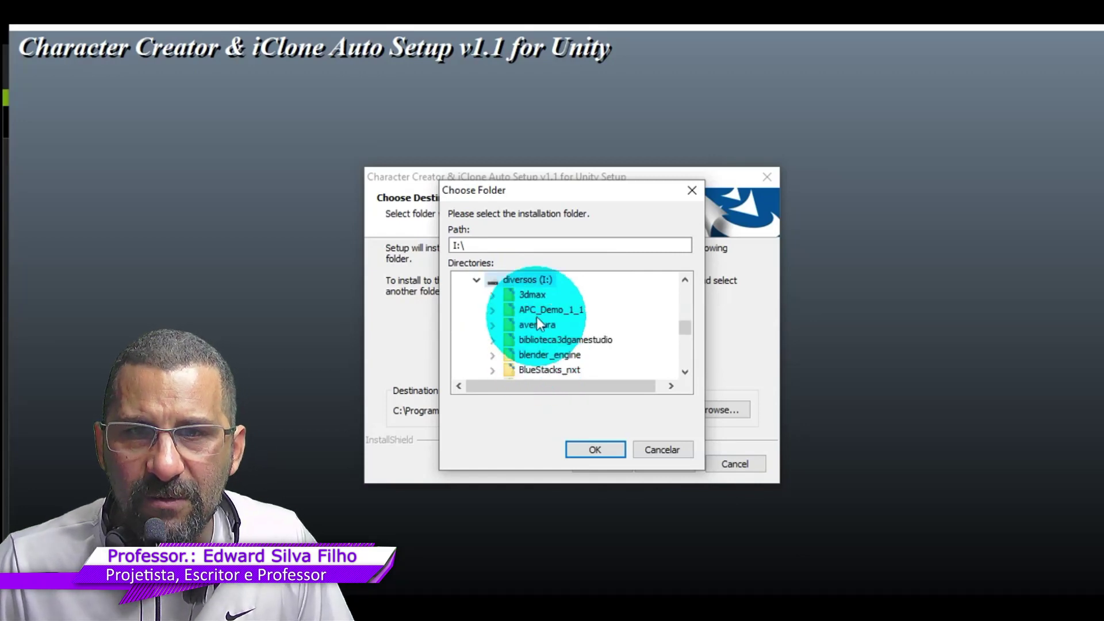
pyautogui.click(536, 298)
pyautogui.press('r')
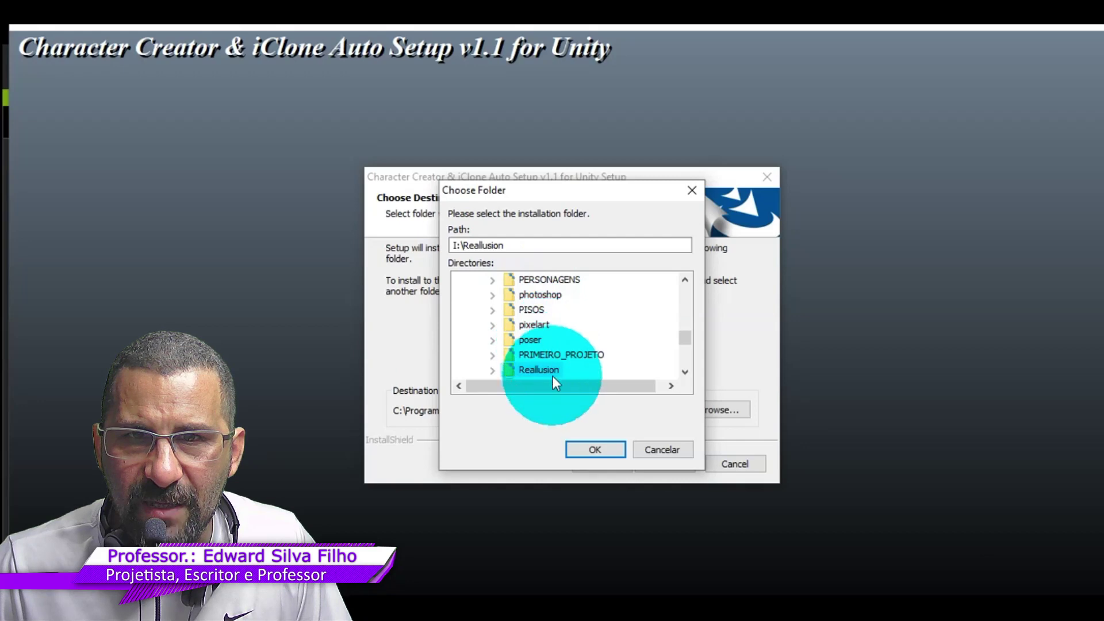
pyautogui.doubleClick(551, 368)
pyautogui.press('t')
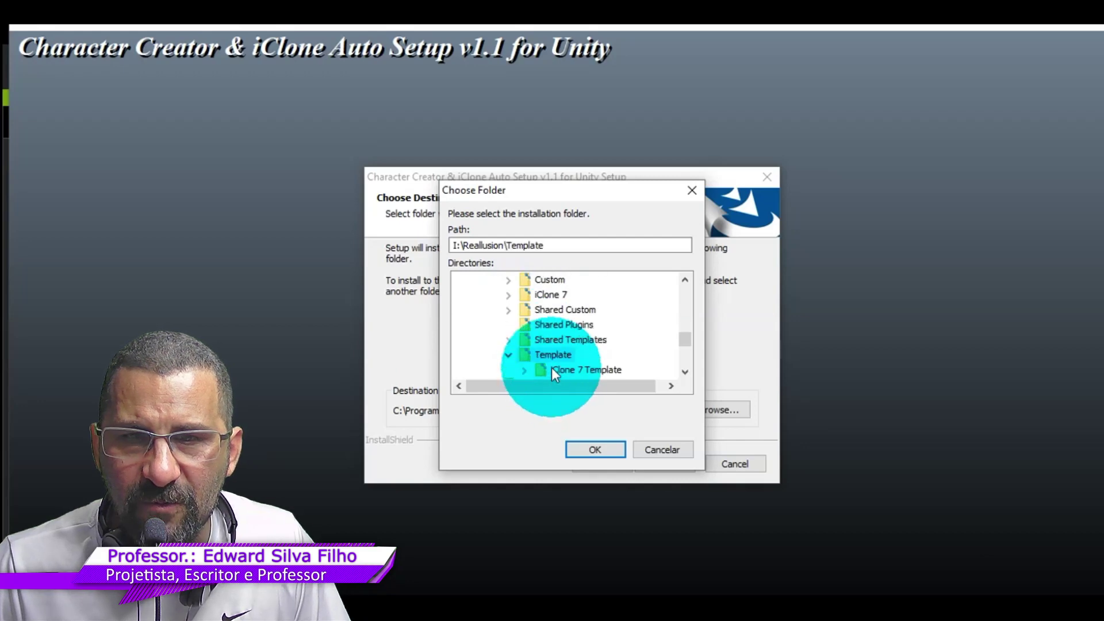
# Set the installation path to I:\Reallusion\Shared Plugins, confirm the folder and continue with the installation.
pyautogui.click(508, 244)
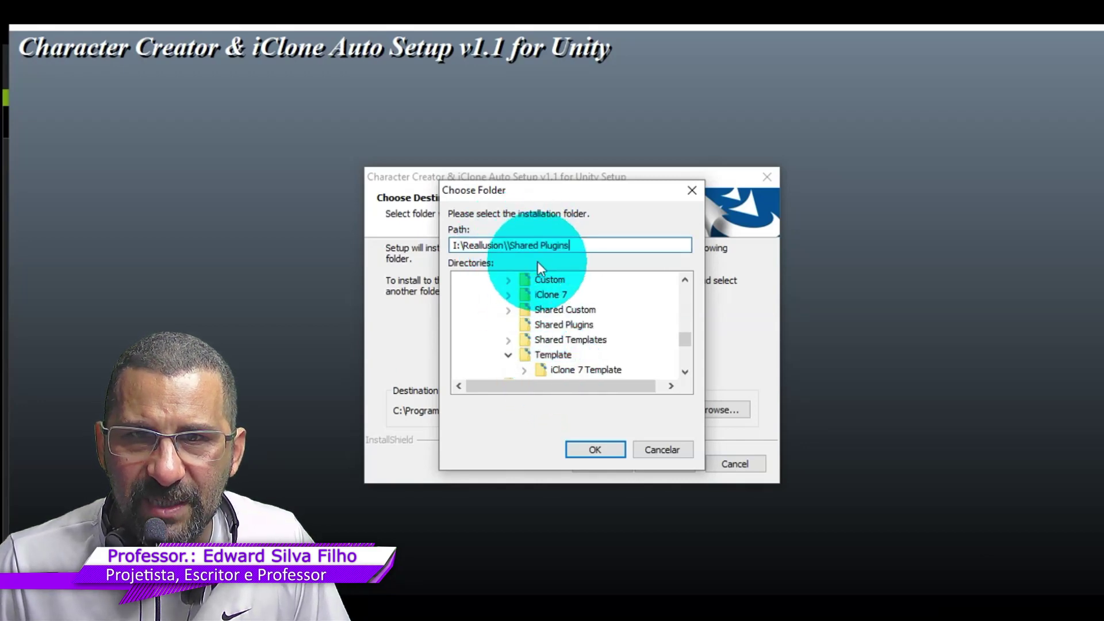
pyautogui.click(506, 246)
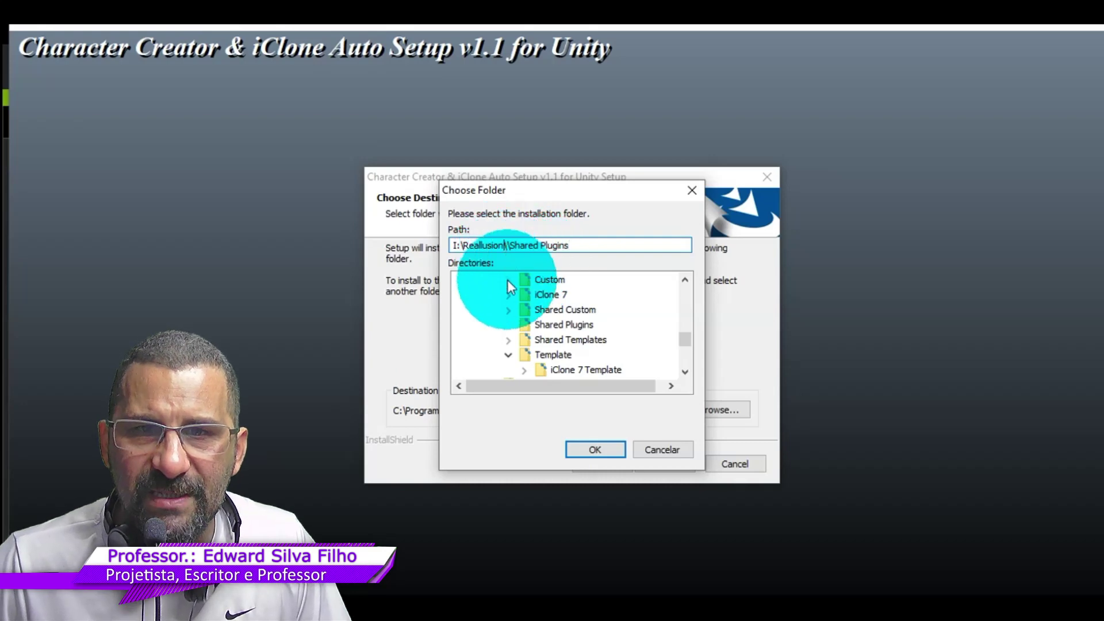
pyautogui.press('BackSpace')
pyautogui.click(614, 448)
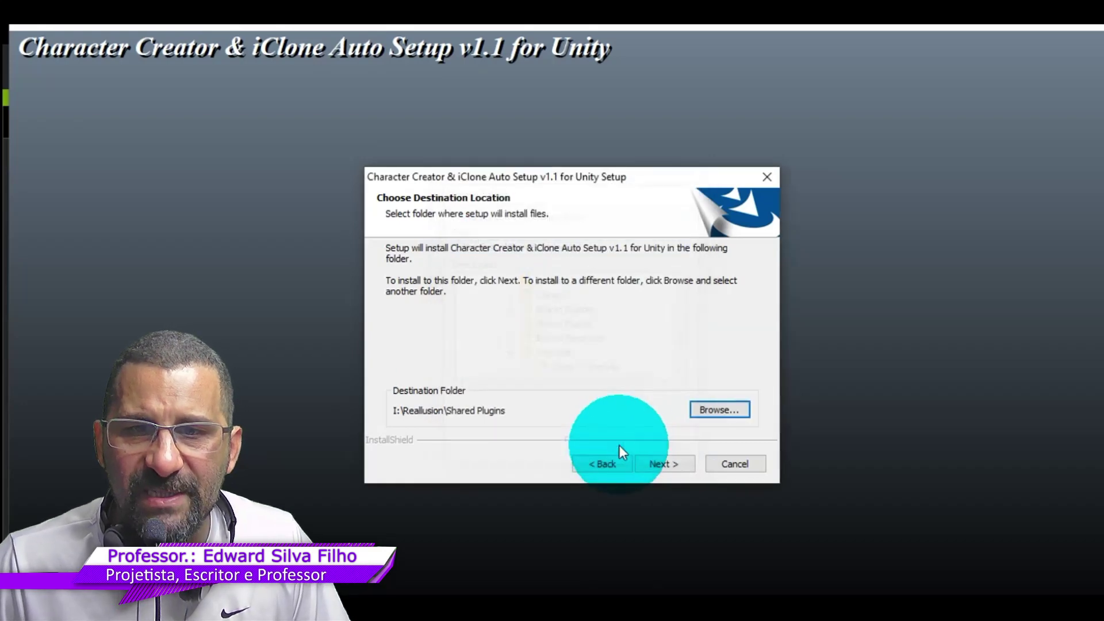
pyautogui.click(660, 470)
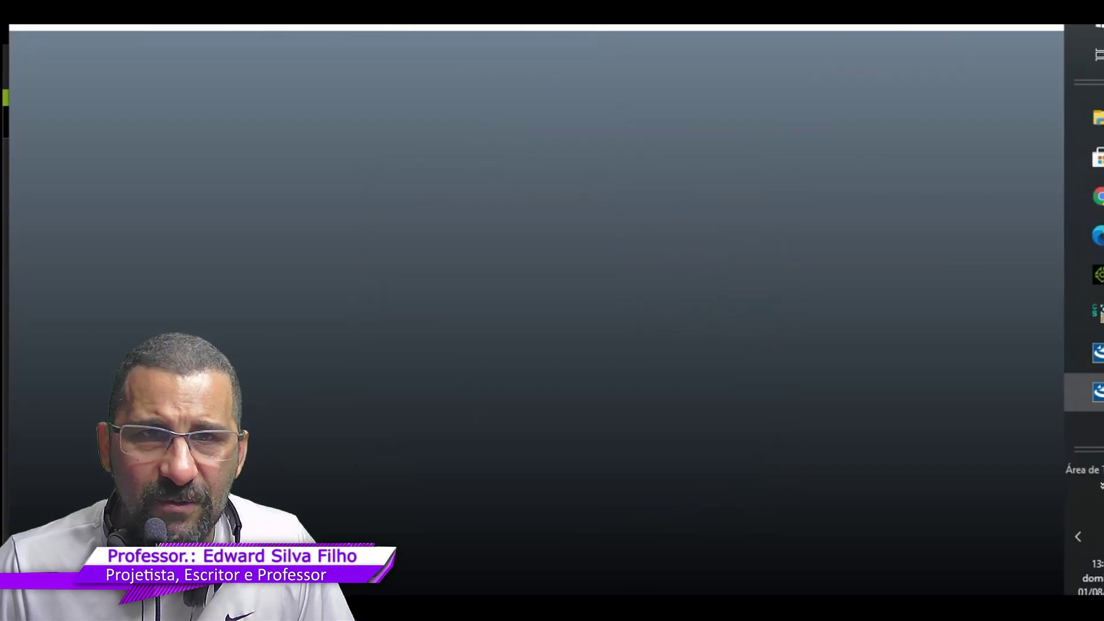
# Dismiss the remaining duplicate-instance notice and close the installed Unity Auto Setup folder window.
pyautogui.click(994, 47)
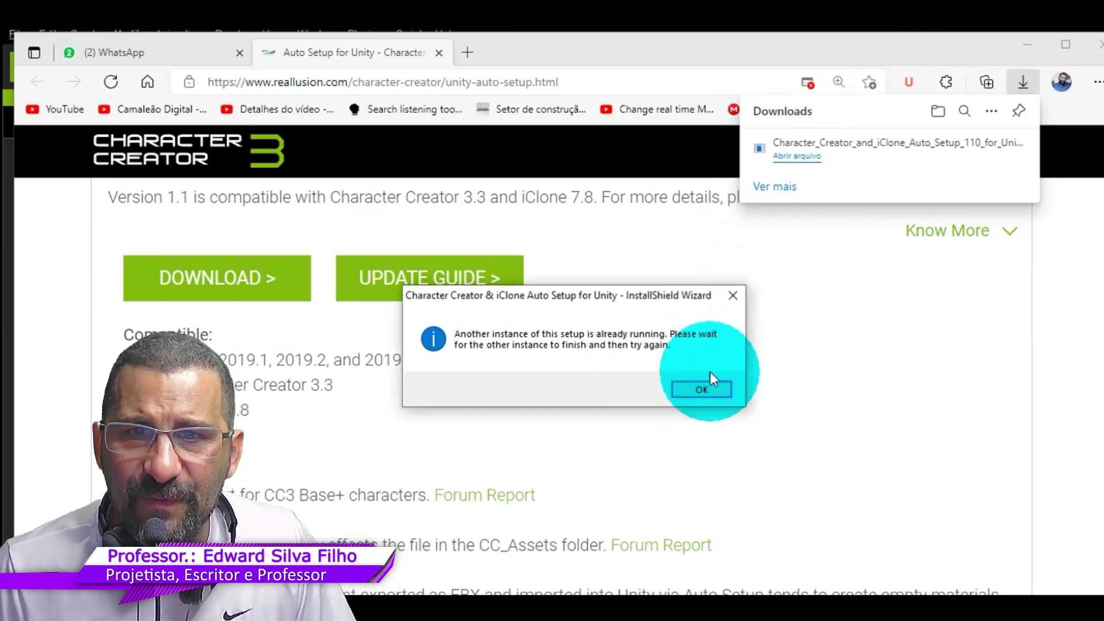
pyautogui.click(715, 388)
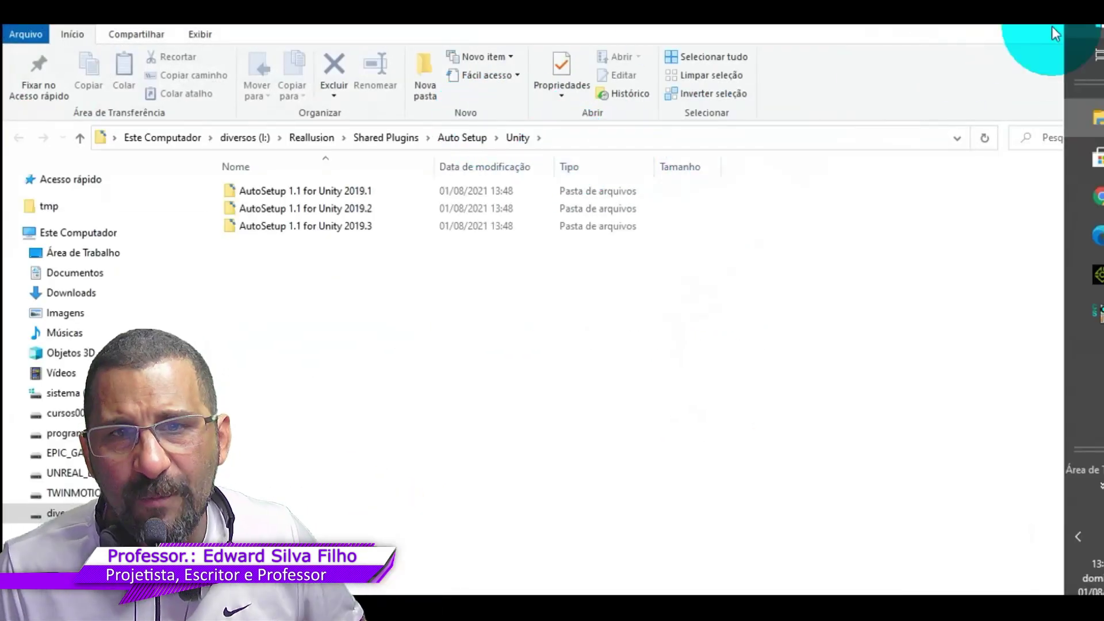
pyautogui.click(1101, 27)
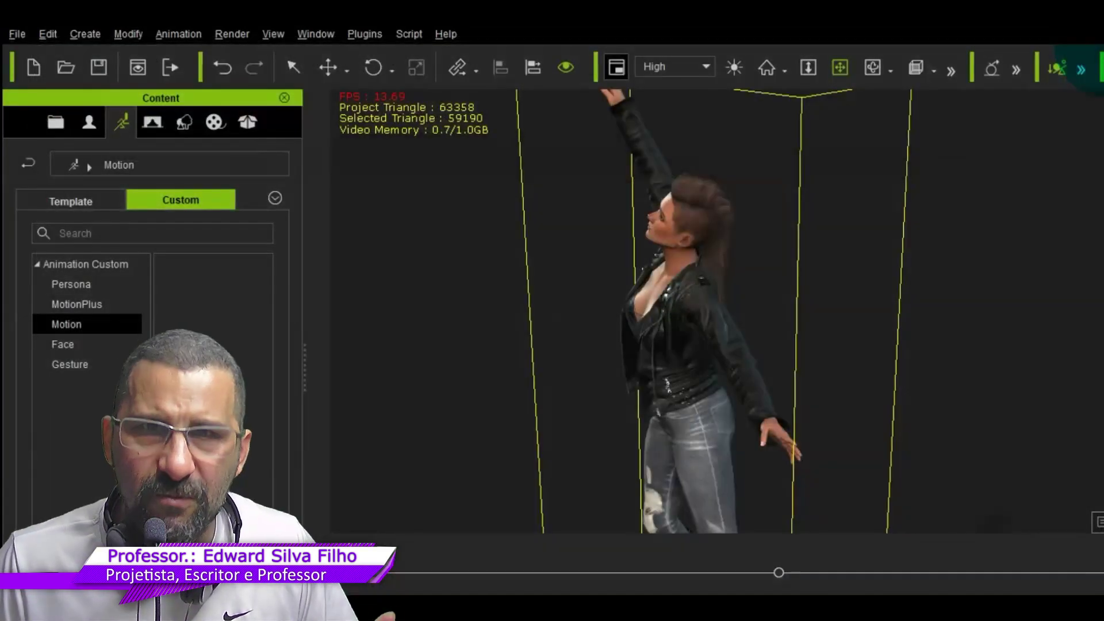
# Check the Character Creator & iClone Auto Setup plugin's commands in iClone and exit without saving the project.
pyautogui.click(384, 35)
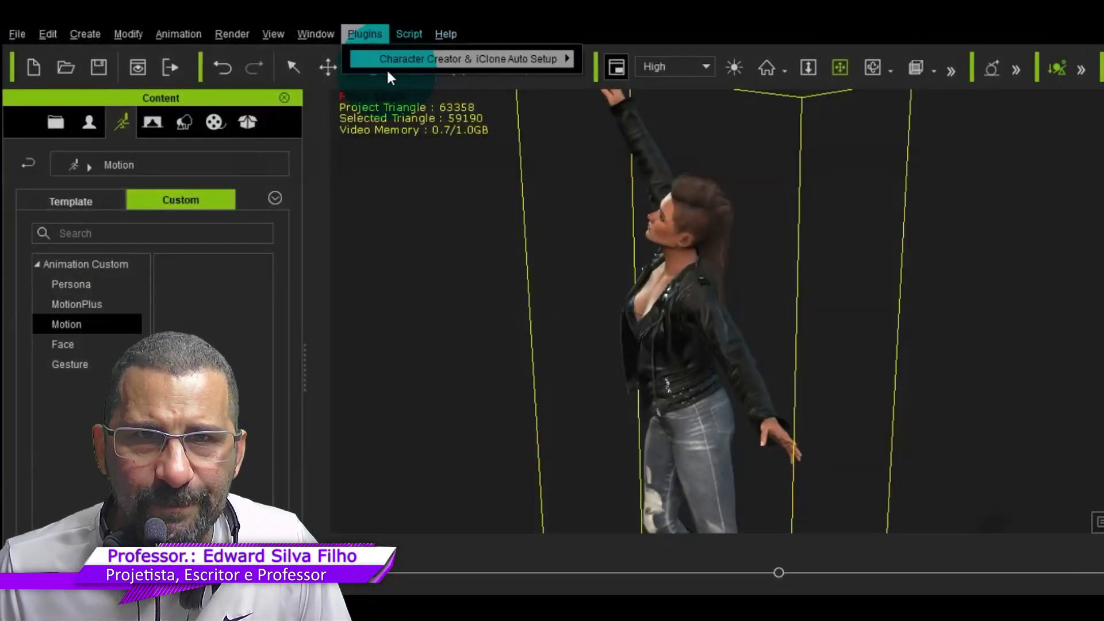
pyautogui.moveTo(410, 61)
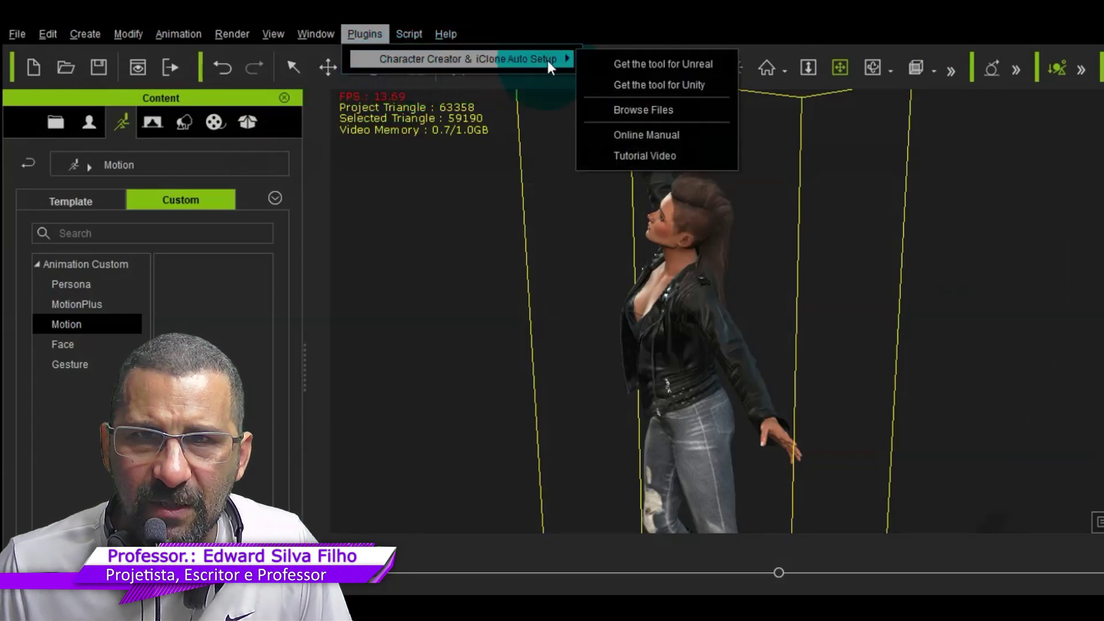
pyautogui.press('Escape')
pyautogui.press('Escape')
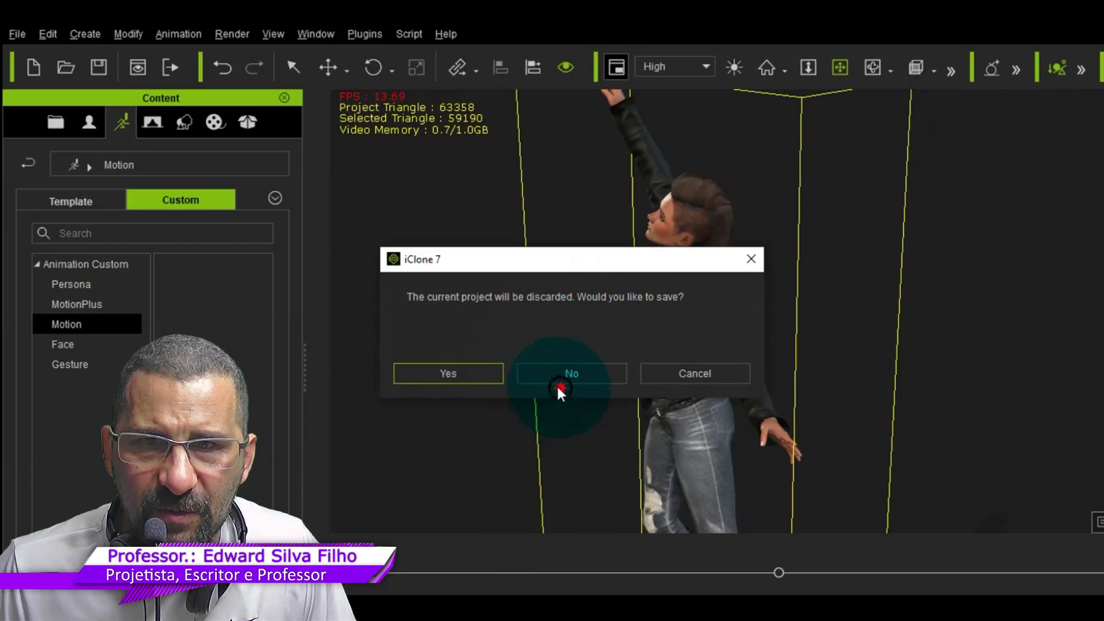
pyautogui.click(560, 388)
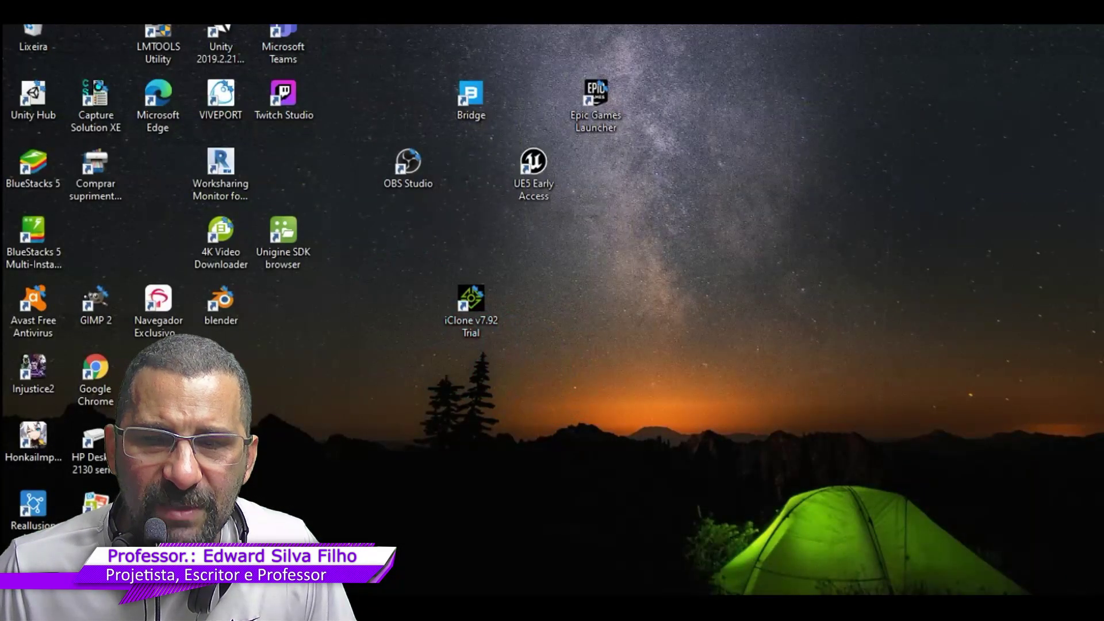